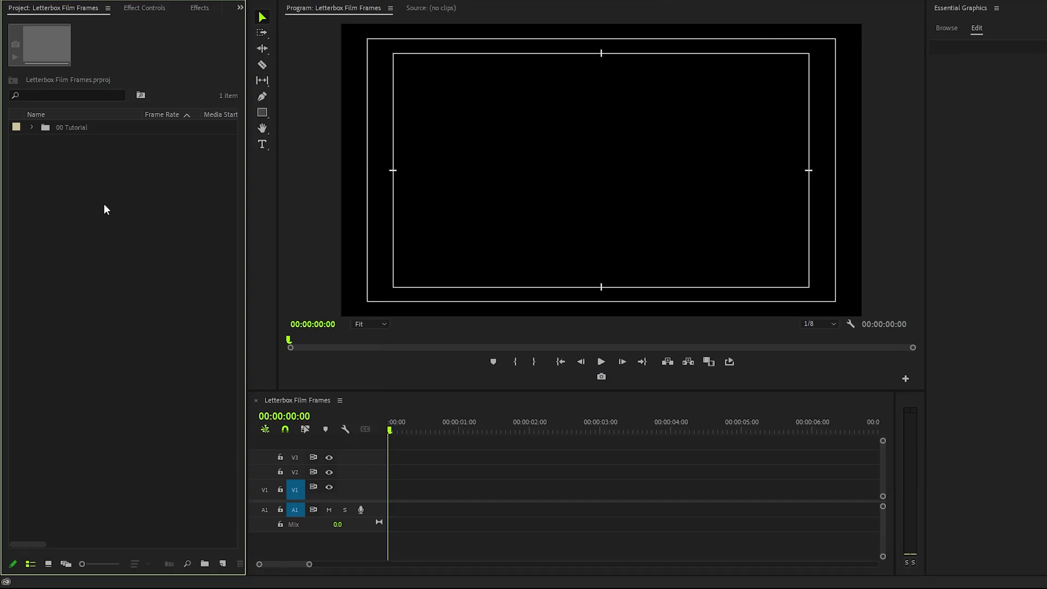
- Draw a grey 3658 × 1713 rectangle covering most of the frame with the Rectangle Tool
click(261, 112)
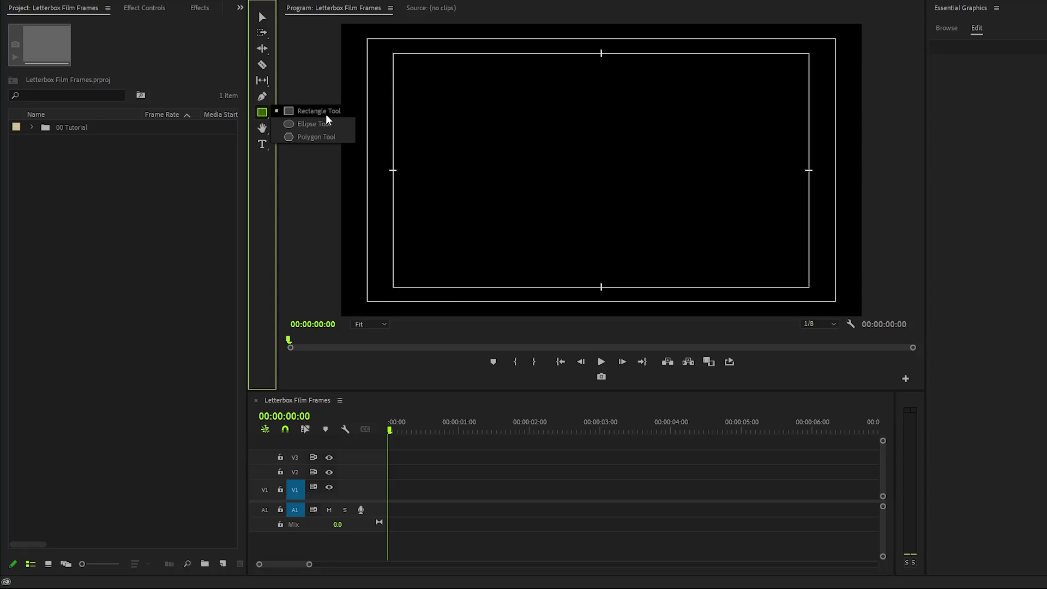
click(321, 111)
mouse_move(353, 54)
mouse_down()
mouse_move(787, 234)
mouse_move(849, 292)
mouse_up()
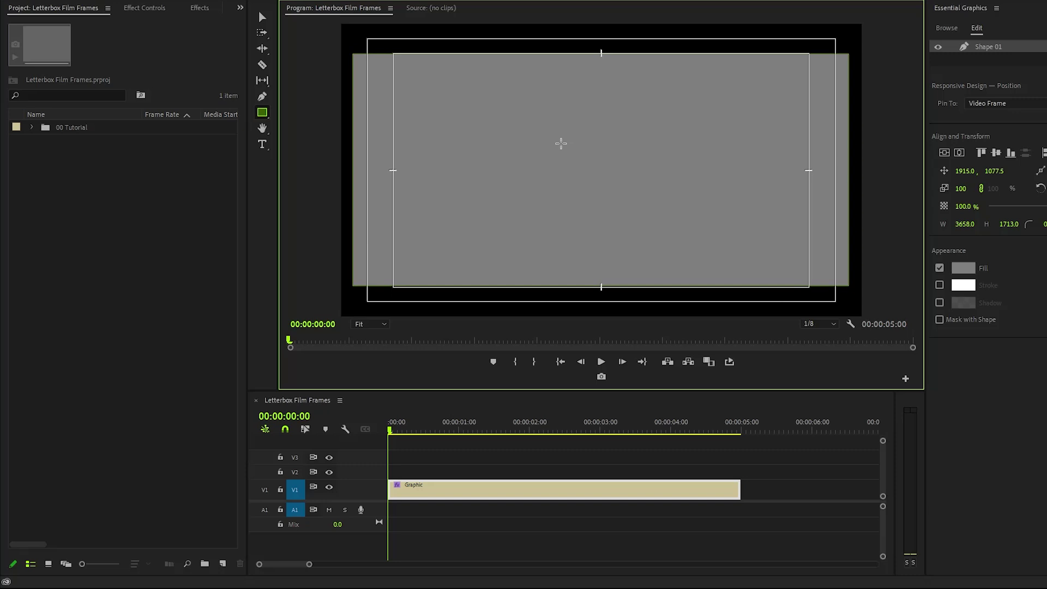
click(263, 18)
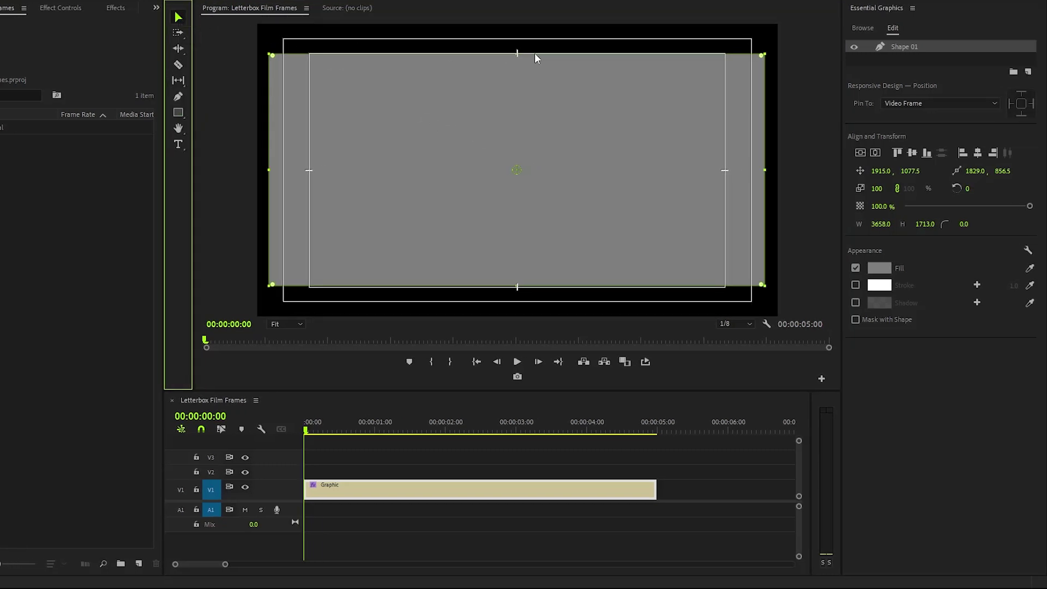
- Make the rectangle's fill white and hide the safe-margin guides in the Program Monitor
click(875, 12)
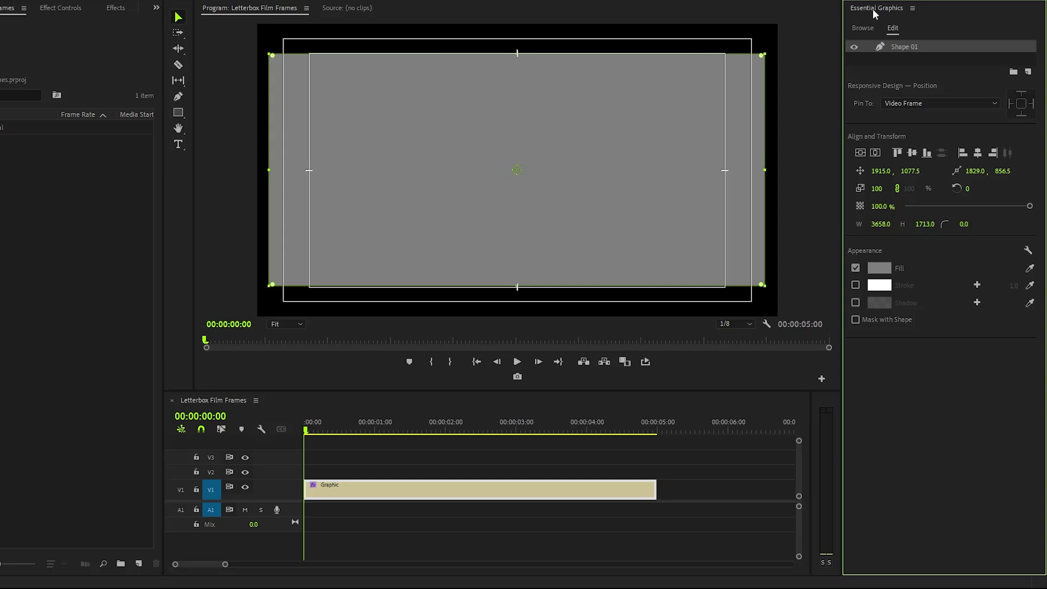
click(879, 268)
drag(460, 334, 328, 361)
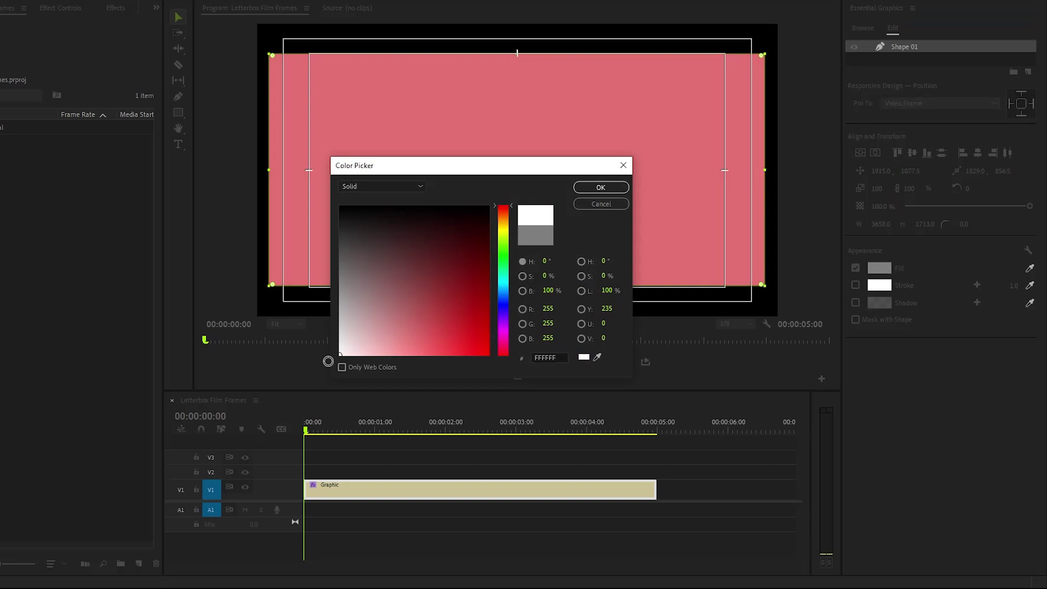
click(595, 189)
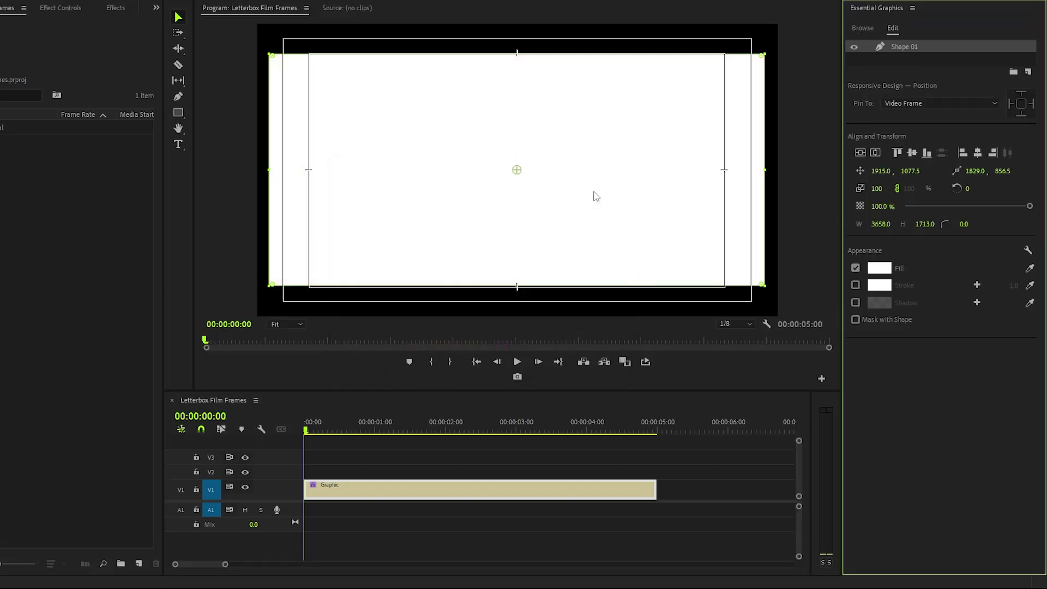
click(766, 324)
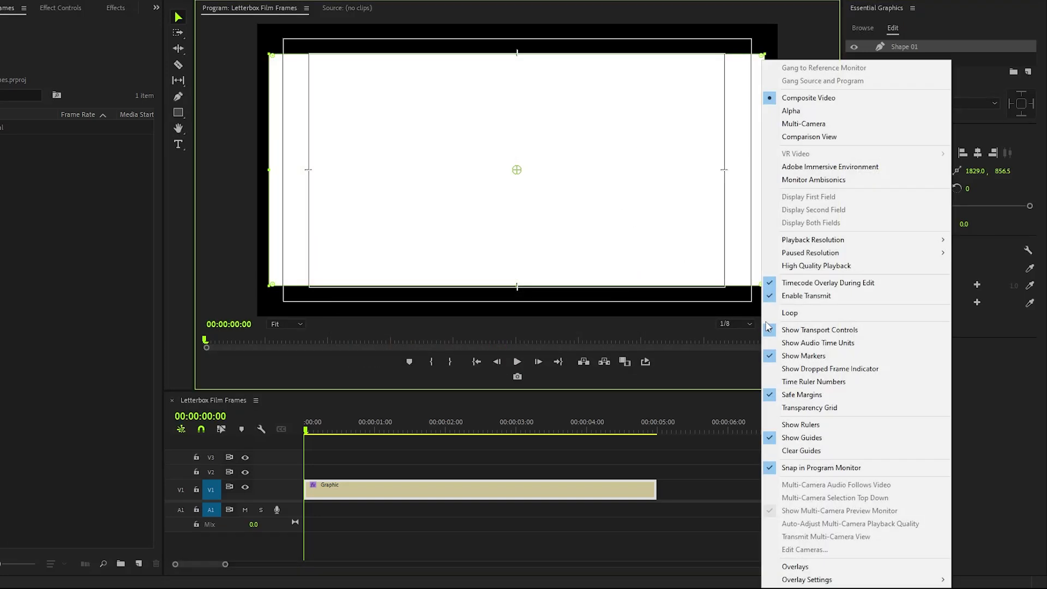
click(777, 395)
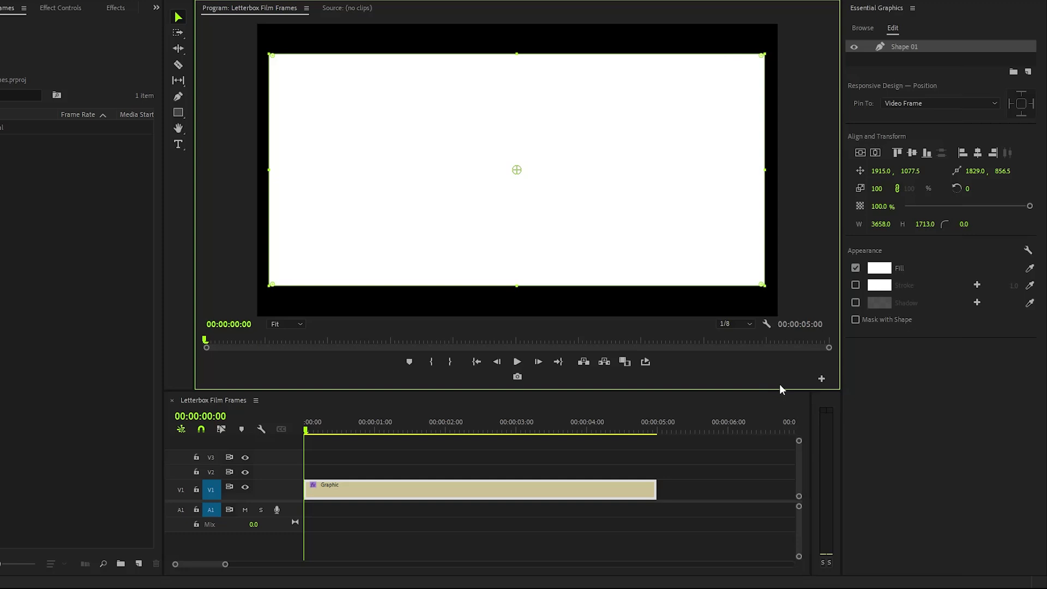
- Centre the rectangle vertically and horizontally and set its corner radius to 42.8
click(860, 155)
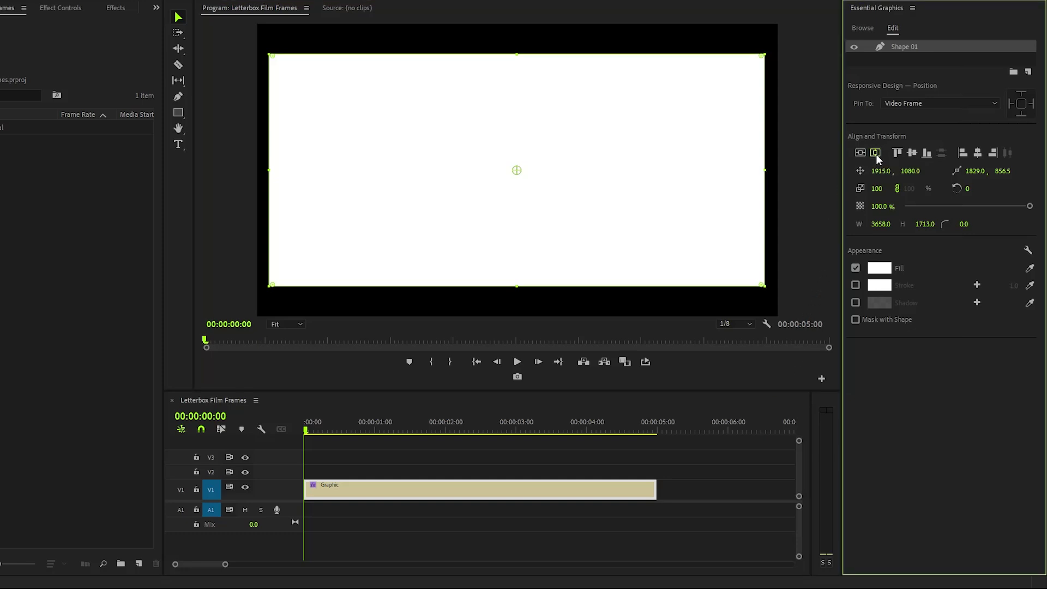
click(875, 154)
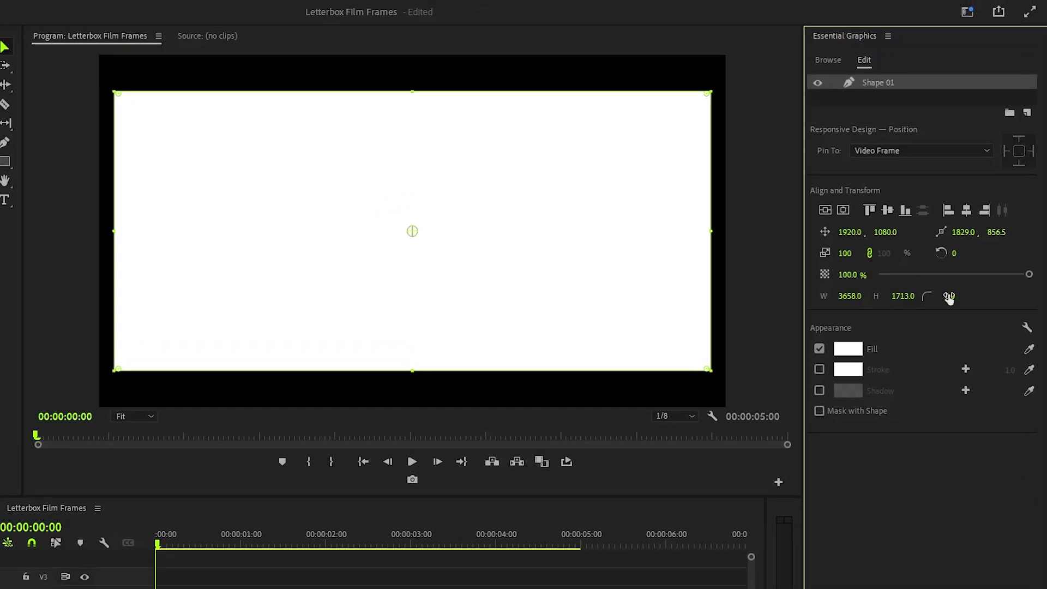
click(955, 296)
text(42.8)
key(Return)
click(881, 96)
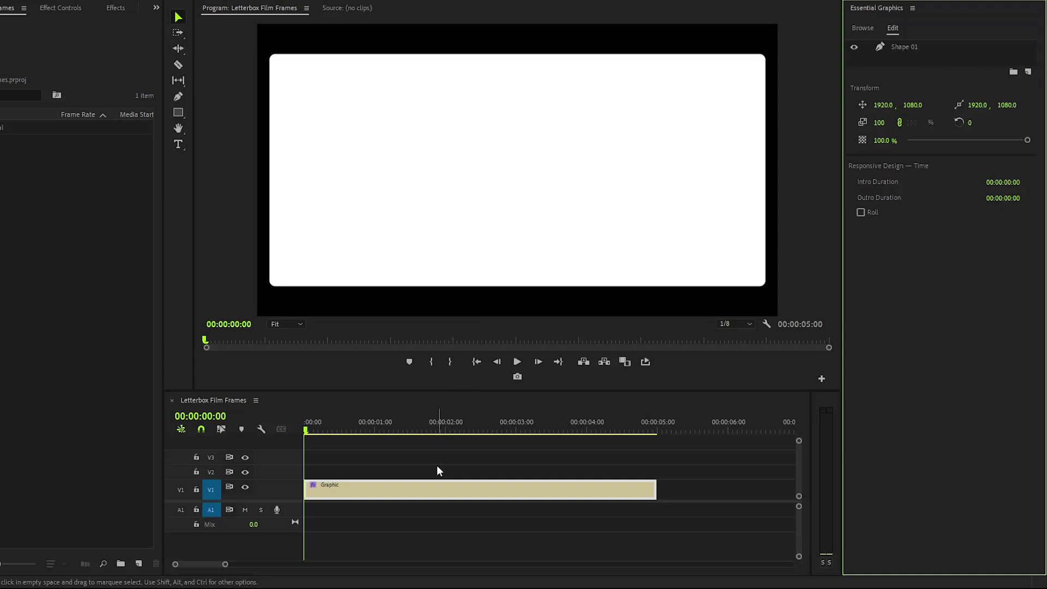
- Nest the Graphic clip into a sequence named 'Frame'
click(430, 486)
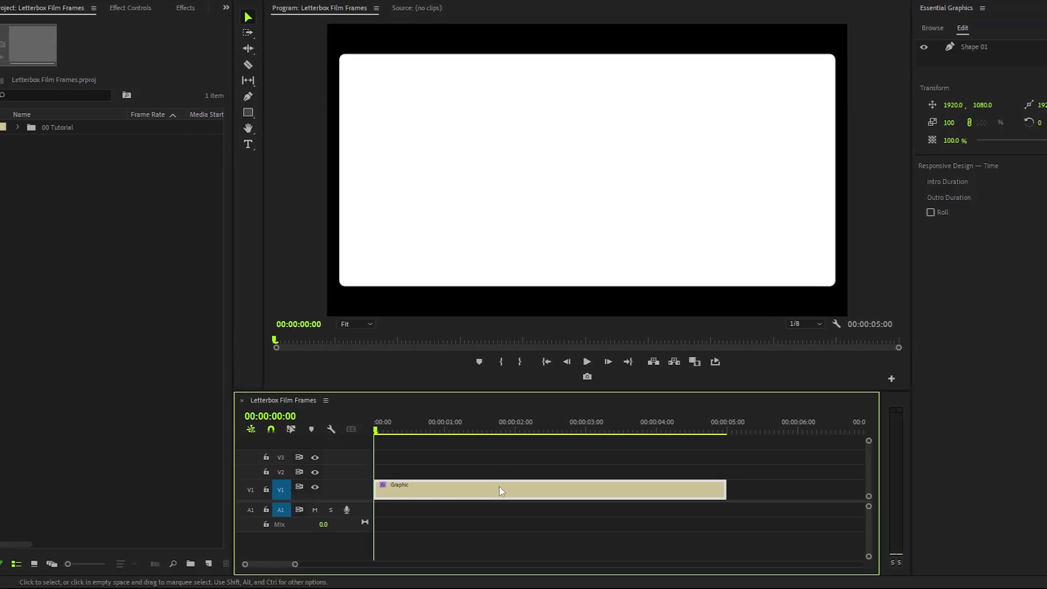
right_click(430, 488)
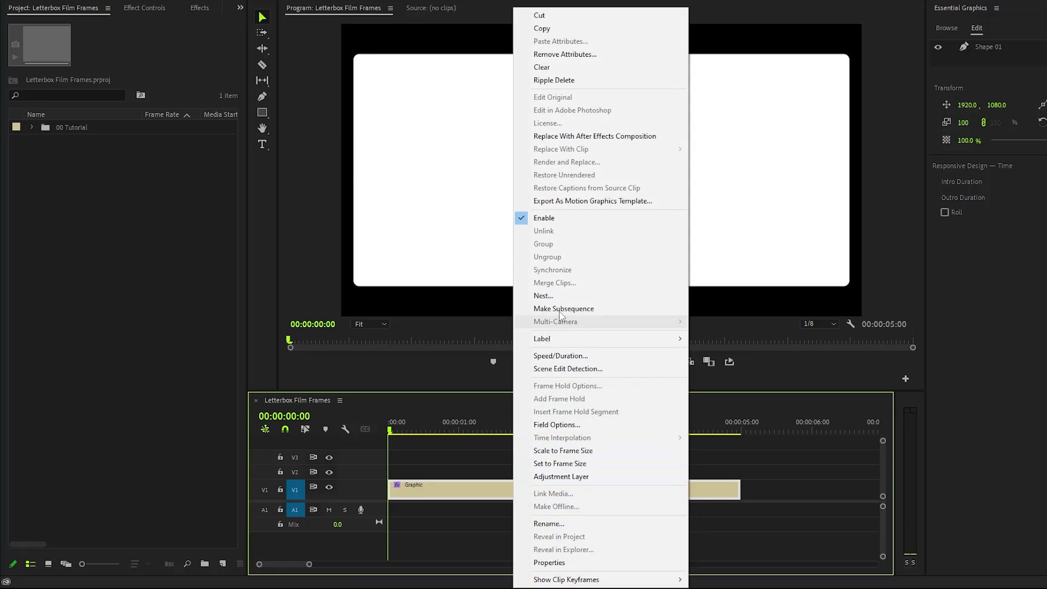
click(558, 295)
text(Frame)
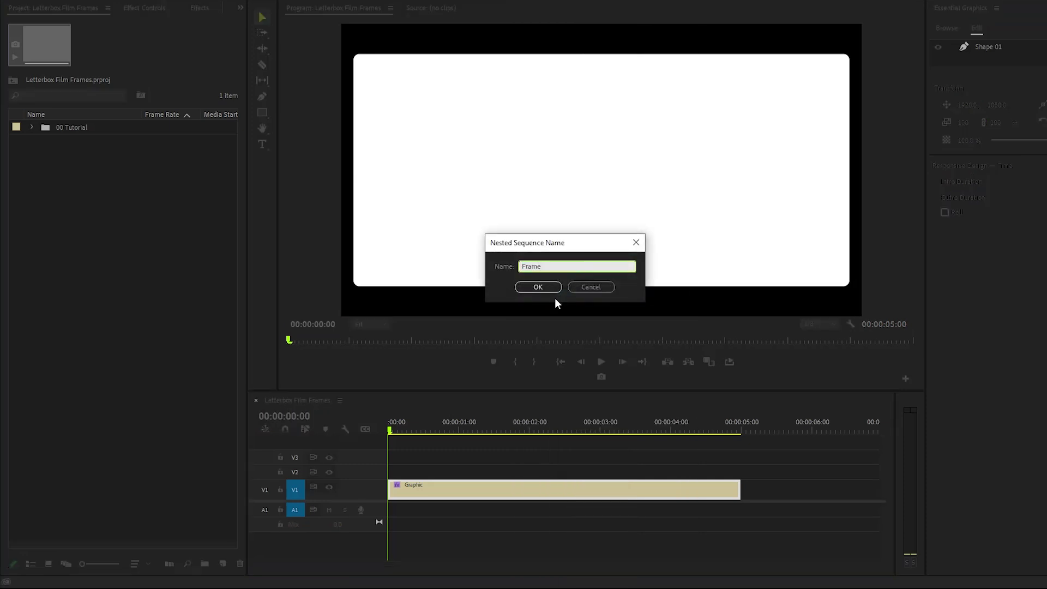
click(543, 285)
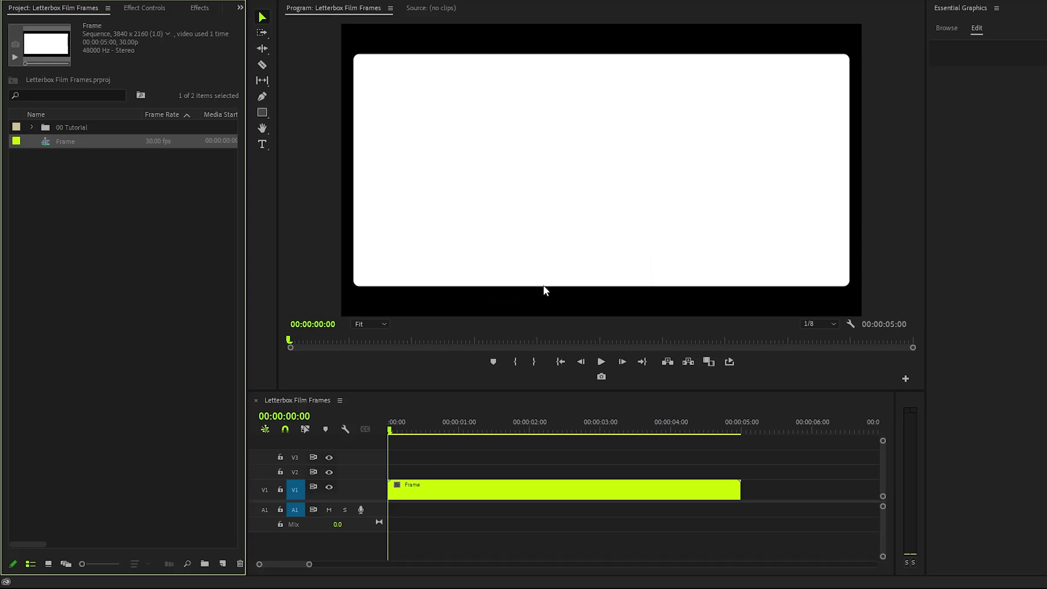
- Create a new Adjustment Layer and place it on V2 above Frame
right_click(96, 192)
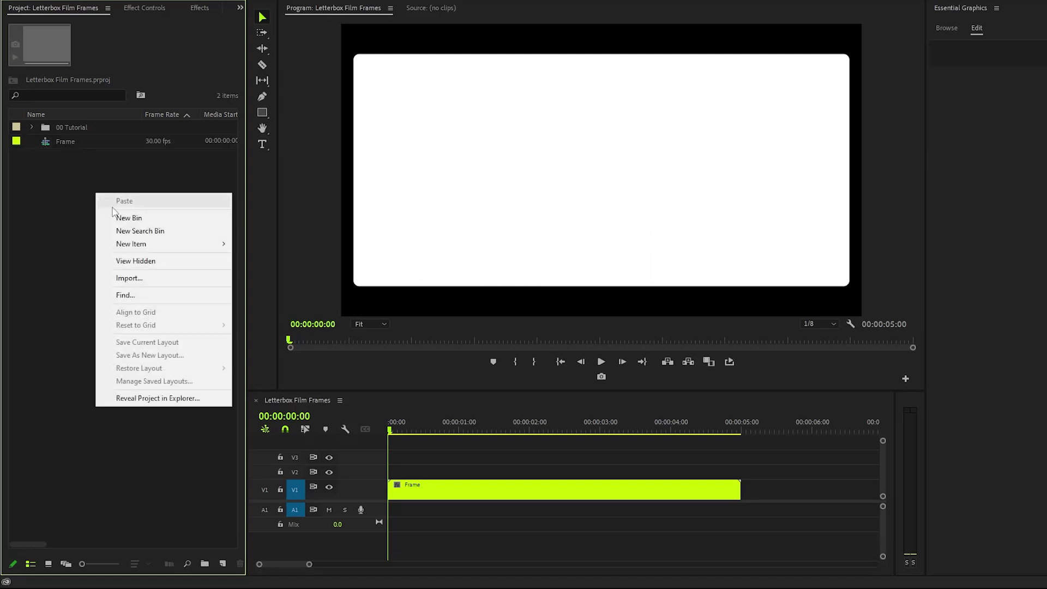
mouse_move(169, 243)
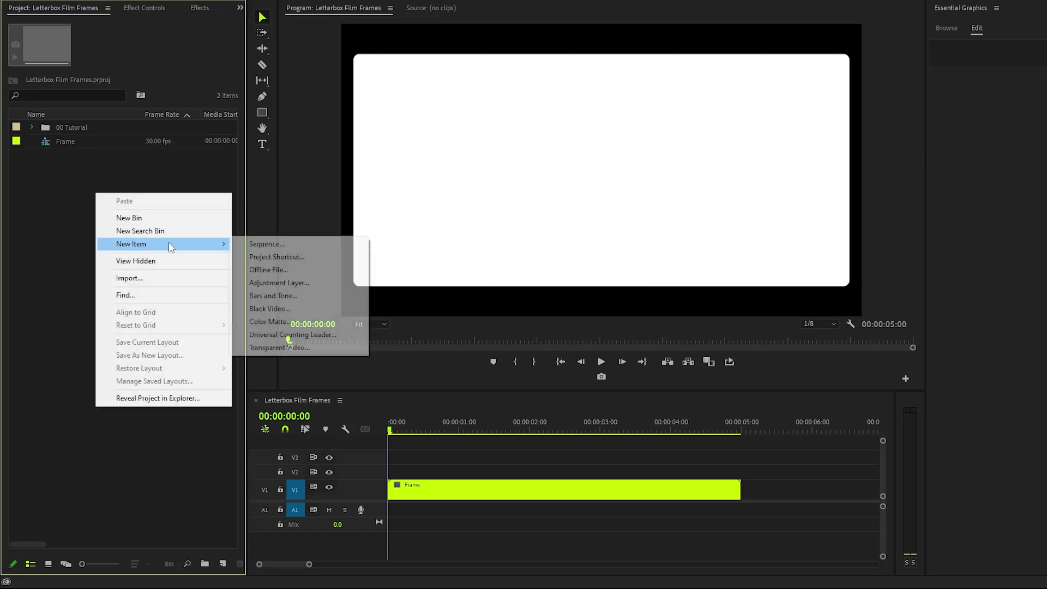
click(318, 283)
click(582, 318)
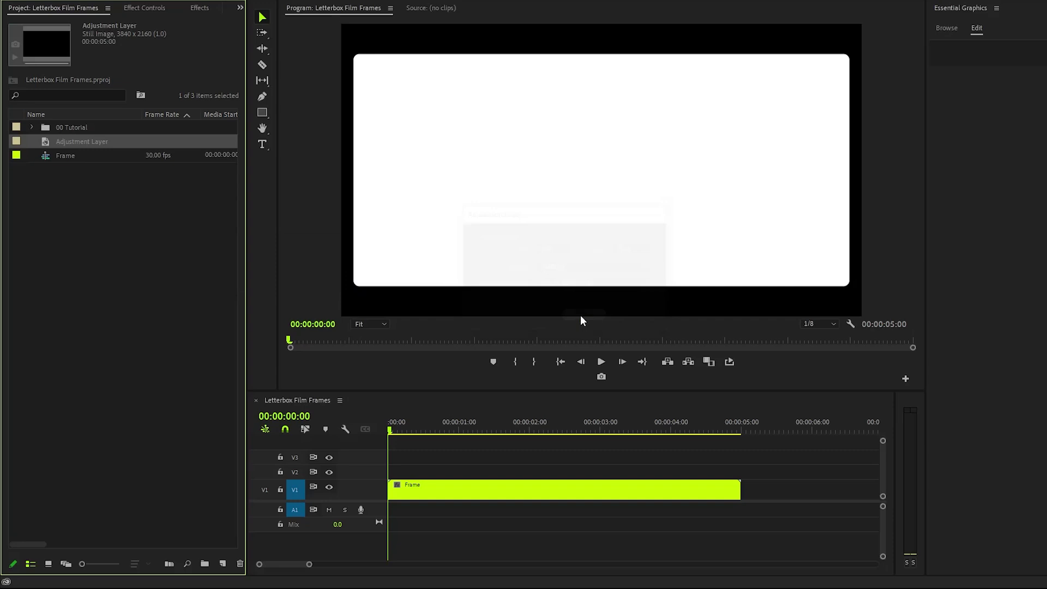
drag(45, 142, 372, 473)
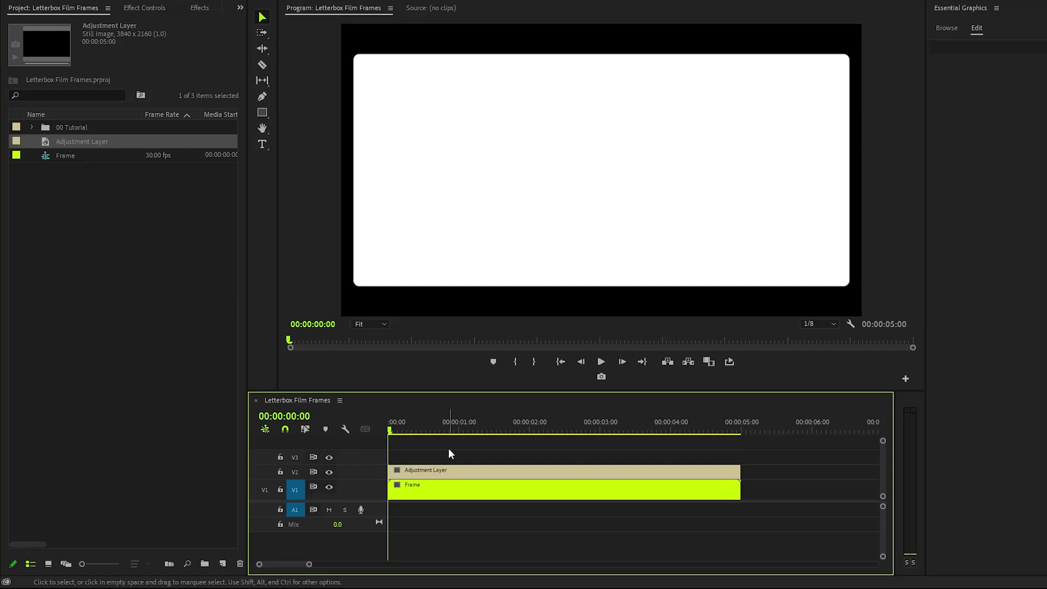
- Apply Roughen Edges twice to the adjustment layer
click(199, 8)
drag(79, 107, 423, 470)
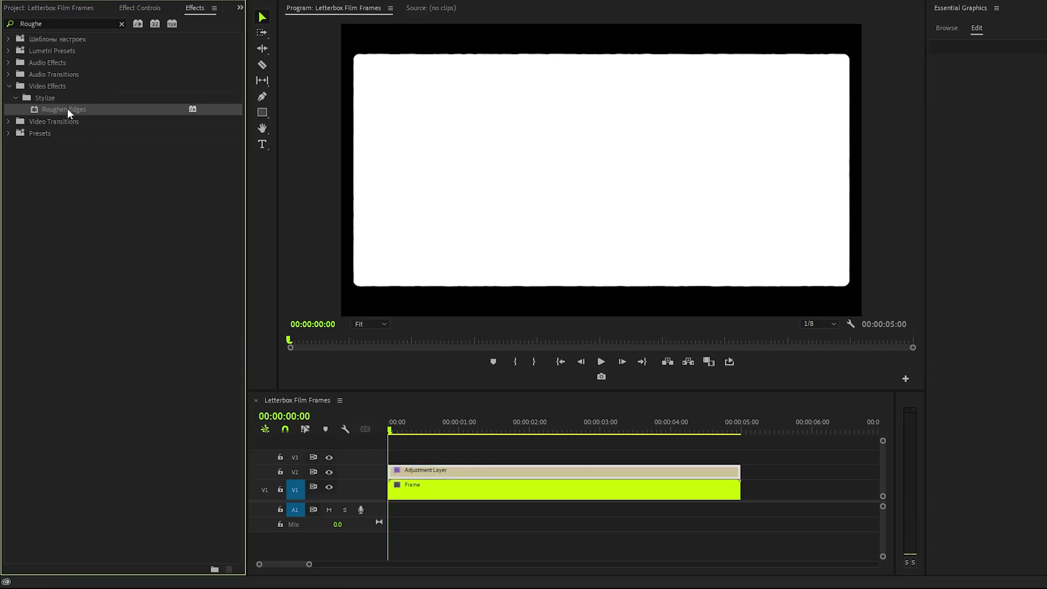
drag(68, 108, 436, 470)
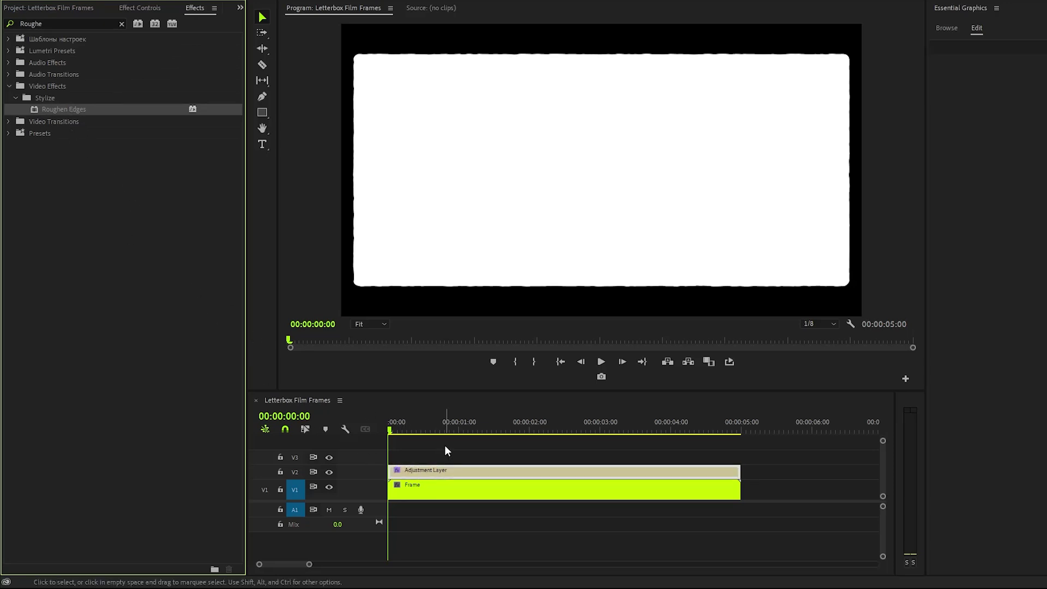
- Set the first Roughen Edges to Border 11, Edge Sharpness 10 and Scale 18
click(142, 8)
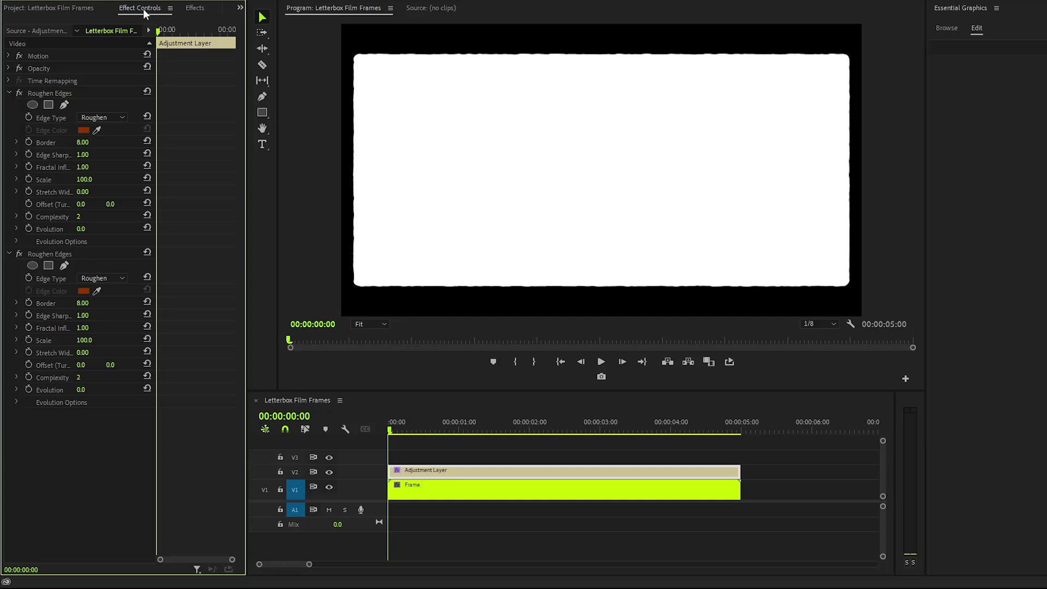
click(70, 94)
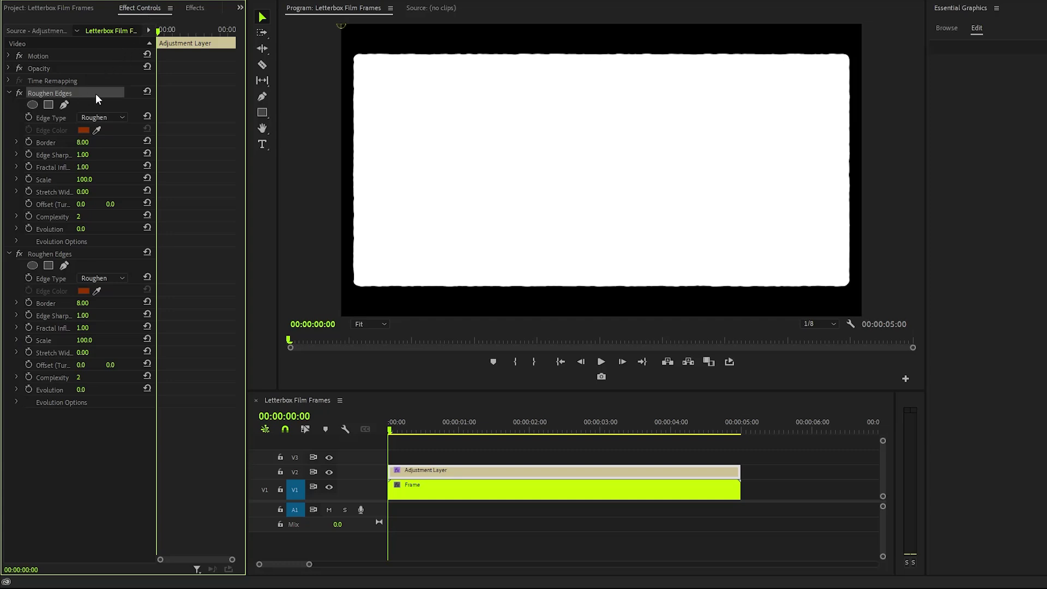
click(84, 142)
text(11)
key(Return)
click(90, 155)
text(10)
key(Return)
click(97, 176)
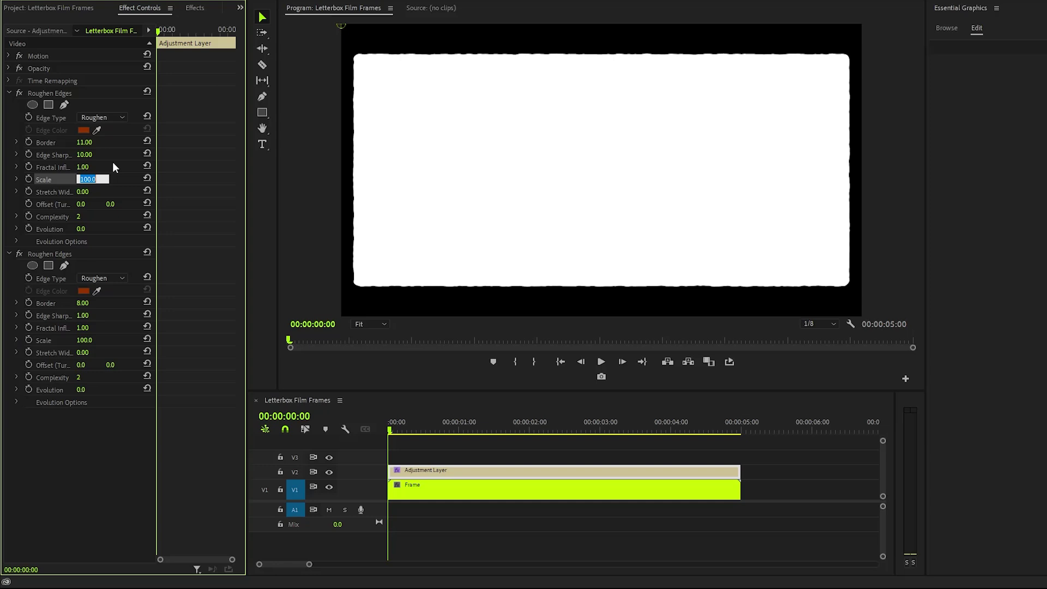
text(18)
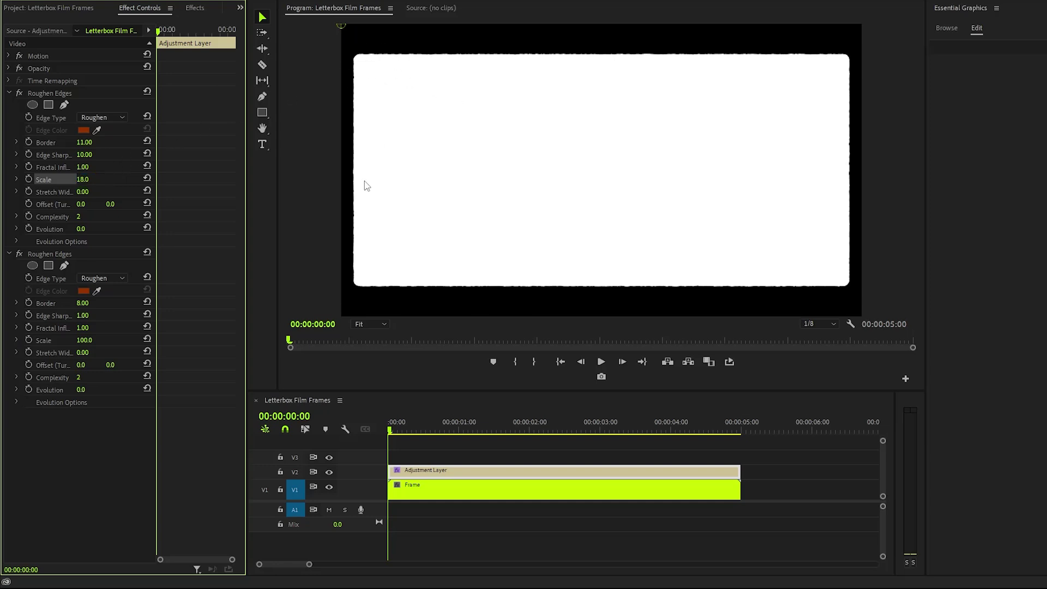
- Give the second Roughen Edges the Rusty edge type, Border 23 and Edge Sharpness 1.4
click(314, 245)
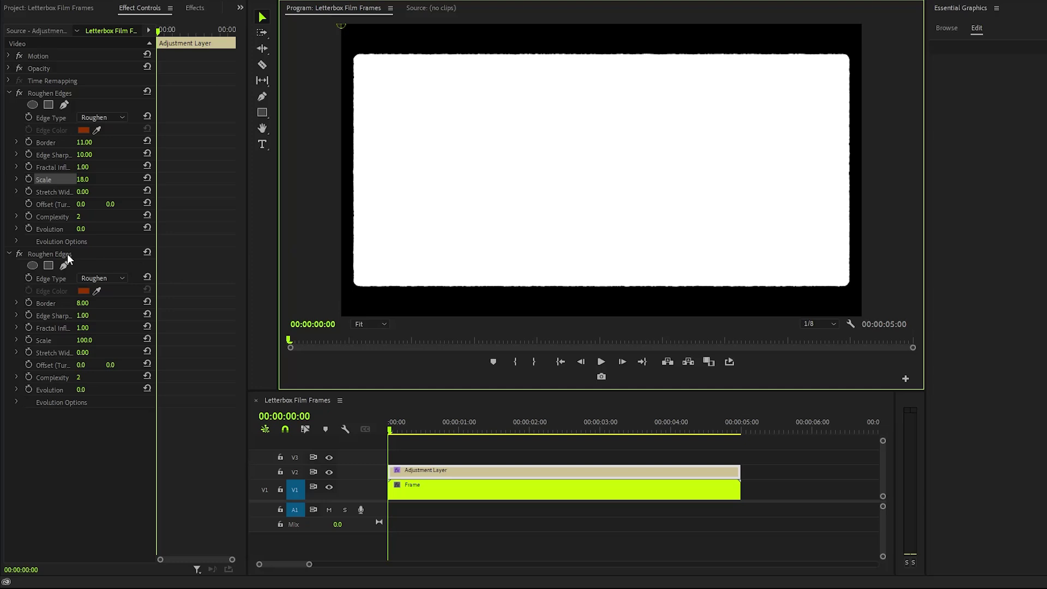
click(87, 254)
click(109, 279)
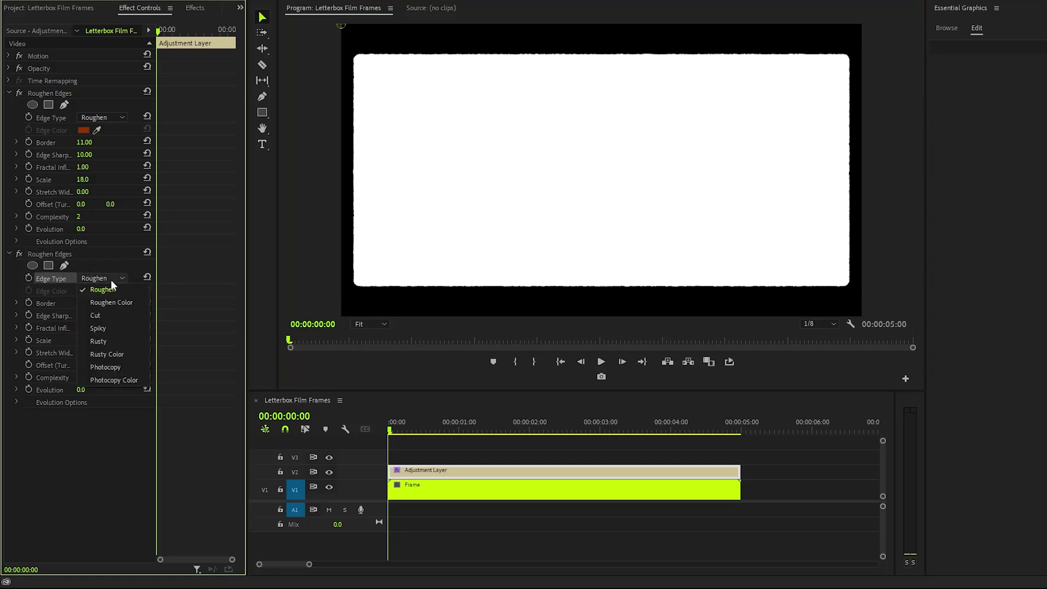
click(99, 341)
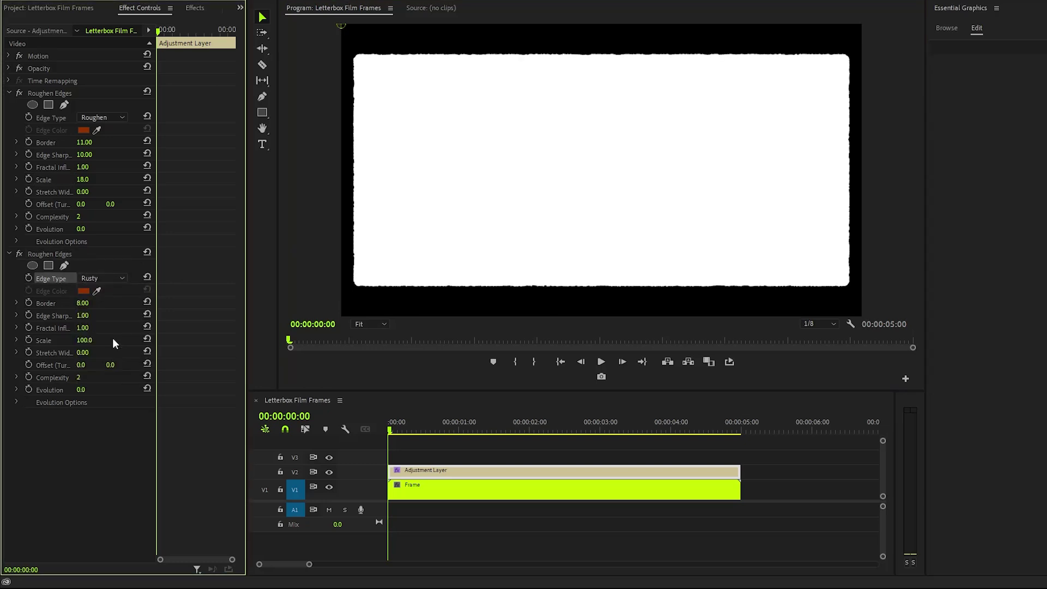
click(82, 304)
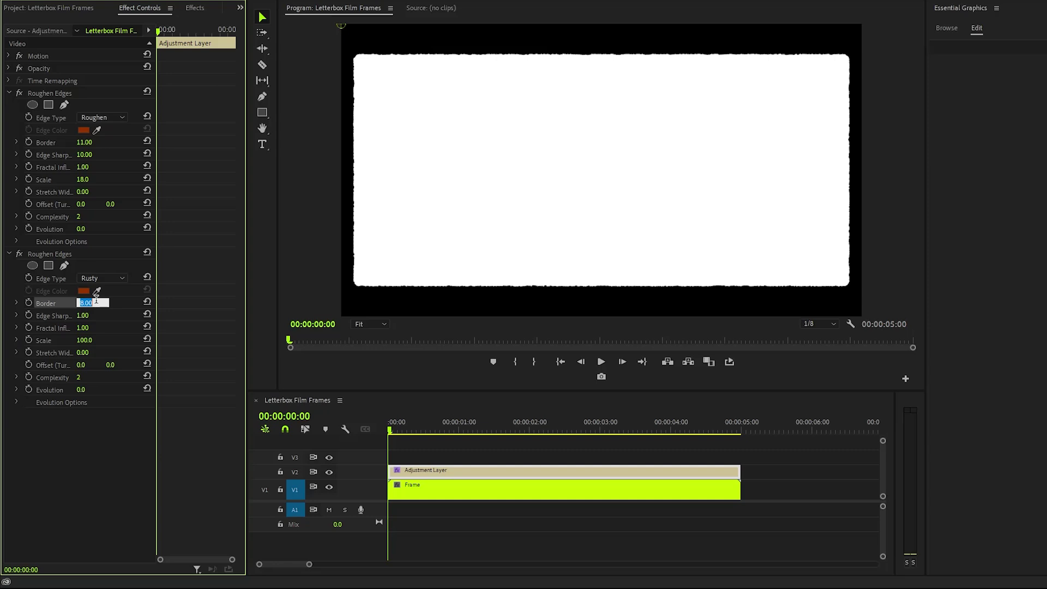
text(23)
key(Return)
key(Tab)
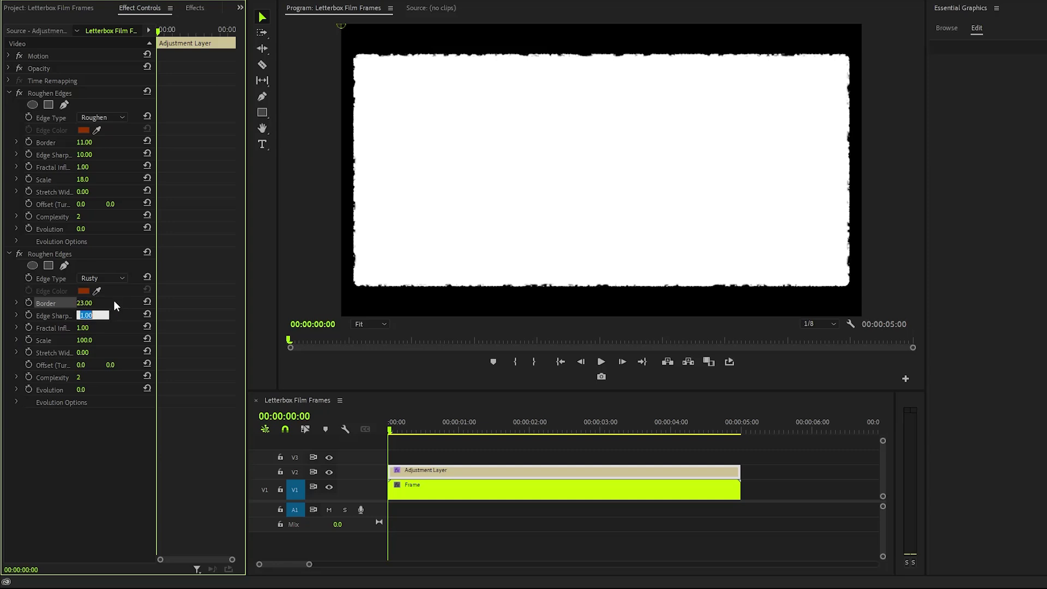
text(1.4)
key(Return)
click(90, 339)
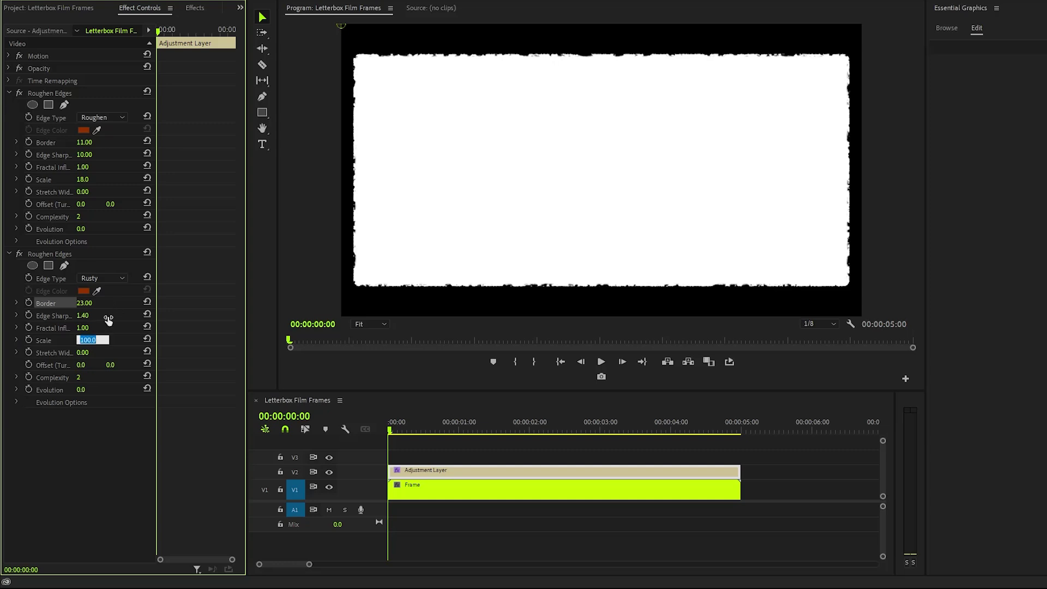
- Set the second Roughen Edges Scale to 15 and add Gaussian Blur to the Adjustment Layer
text(15)
key(Return)
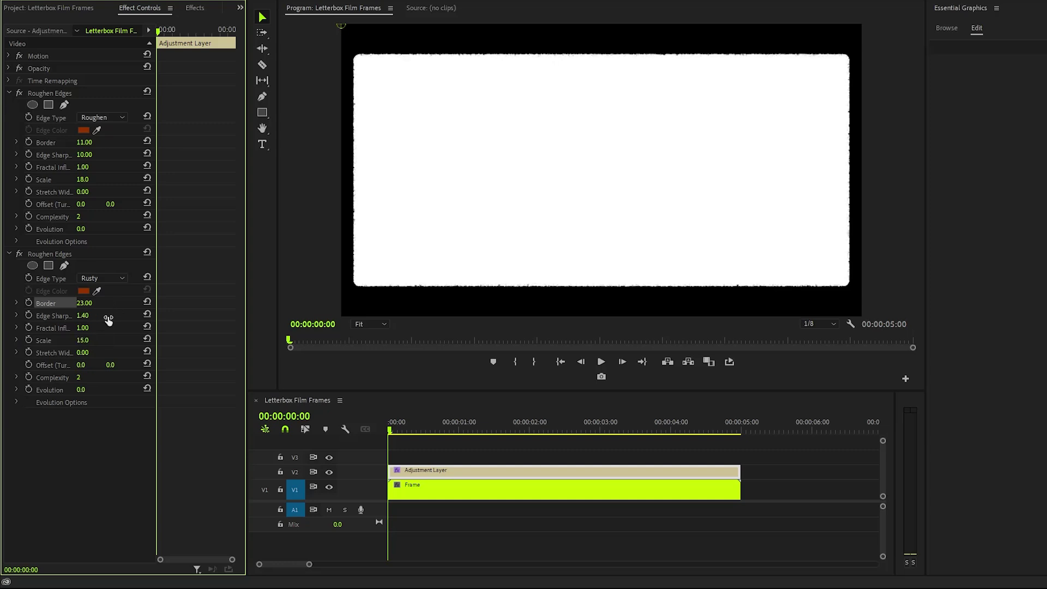
click(193, 8)
click(54, 109)
drag(54, 110, 458, 471)
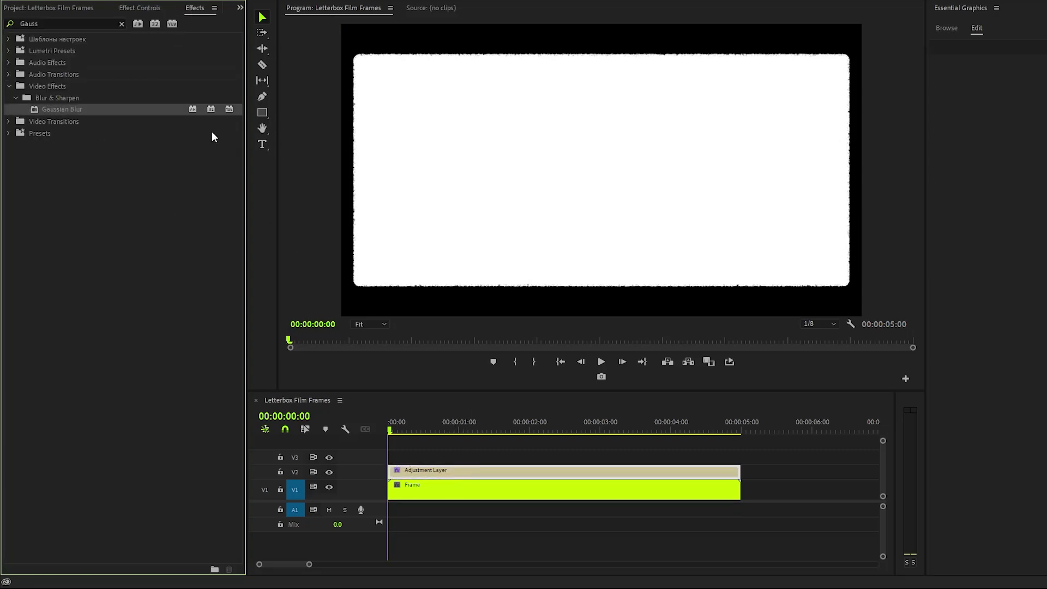
- Set the Gaussian Blur's Blurriness to 3
click(151, 10)
click(76, 415)
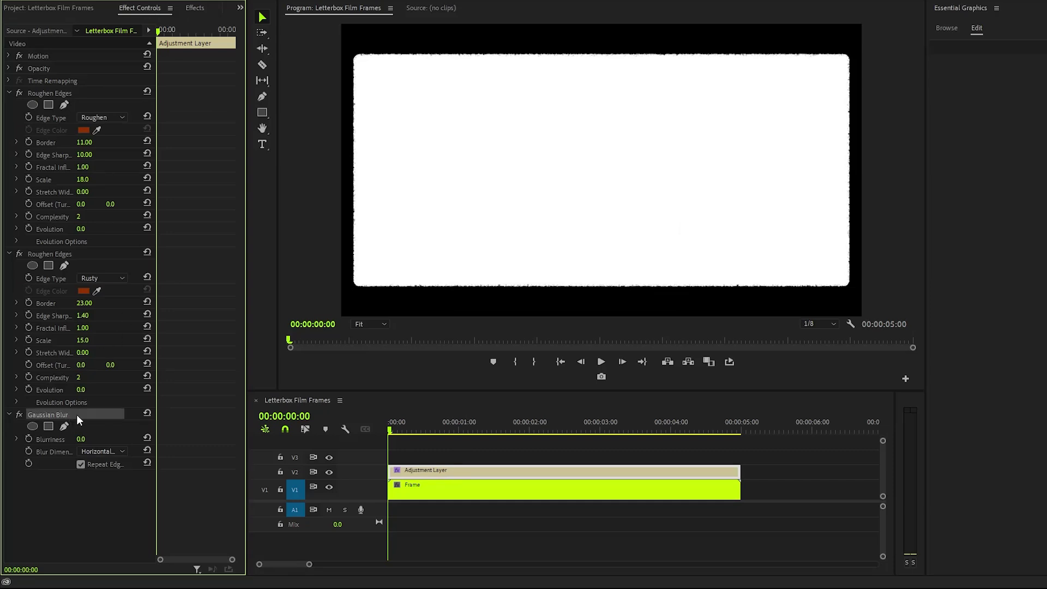
click(83, 440)
text(3)
key(Return)
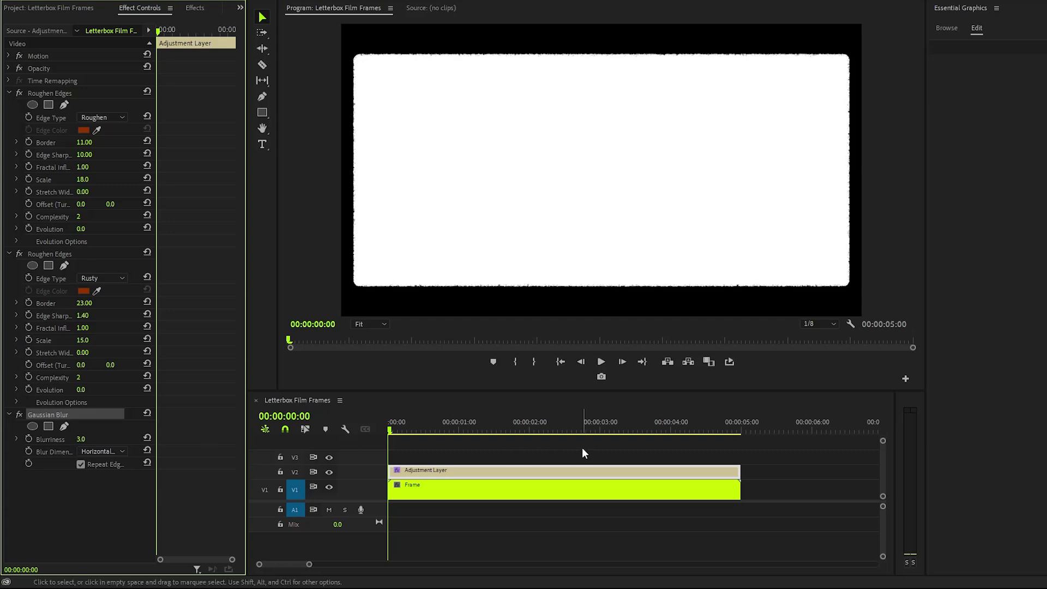
- Nest the Frame clip and adjustment layer as 'Frame with Dirt' and move it to V2
drag(581, 447, 556, 498)
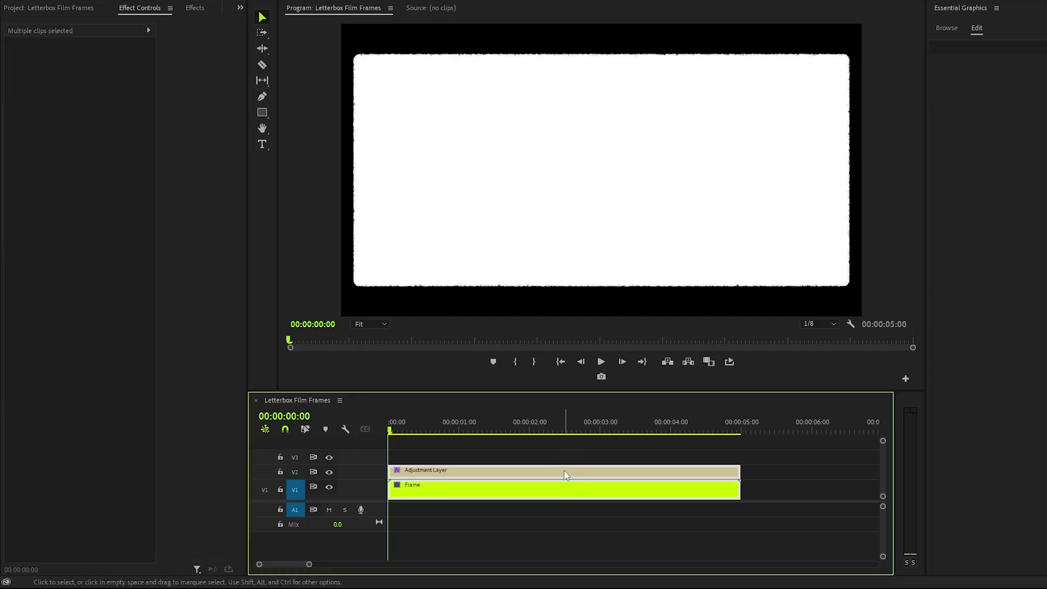
right_click(565, 475)
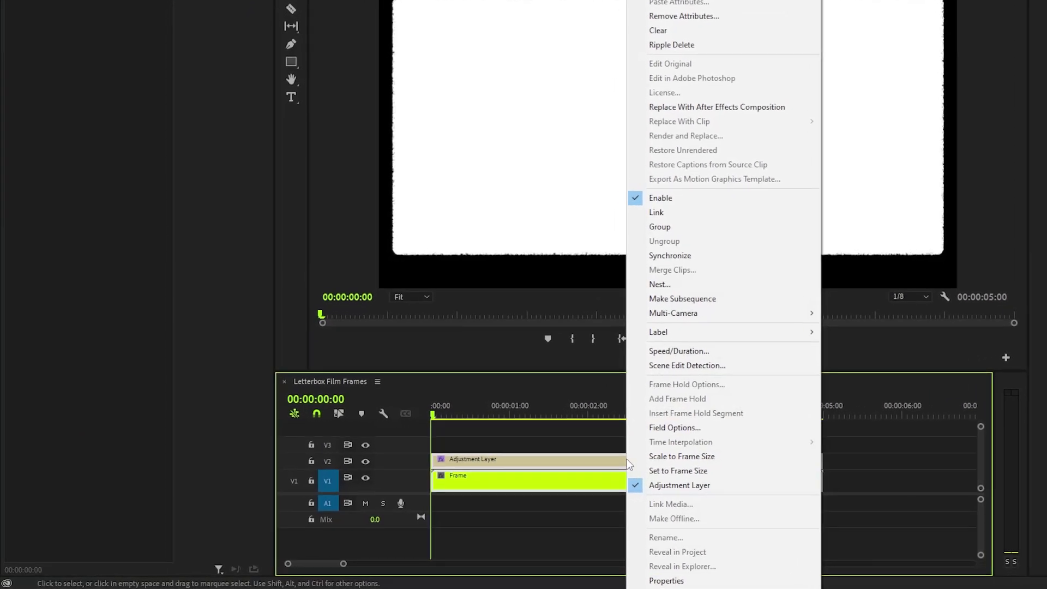
click(667, 285)
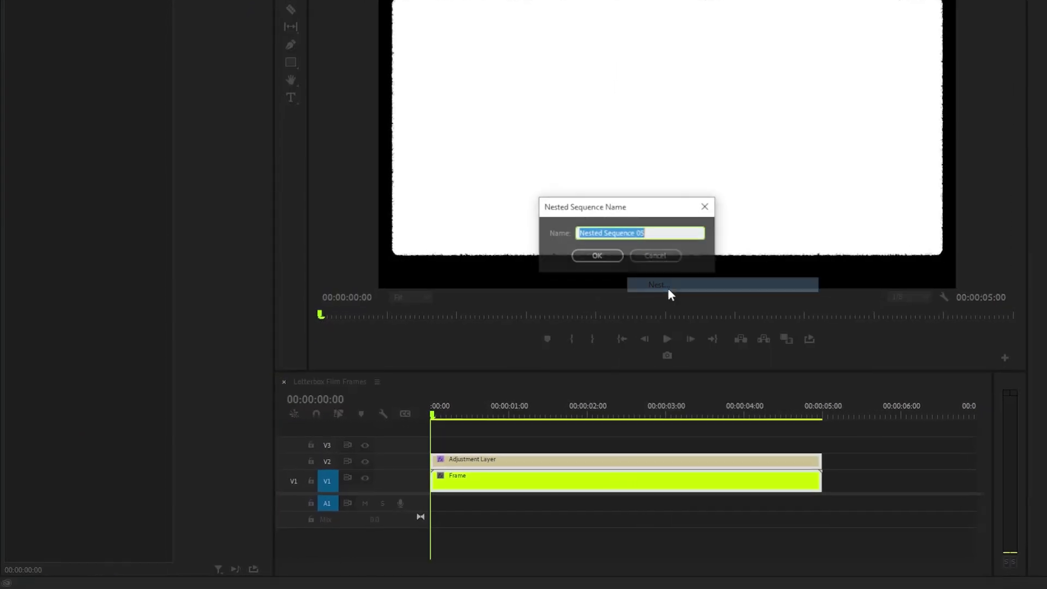
text(Frame with Dirt)
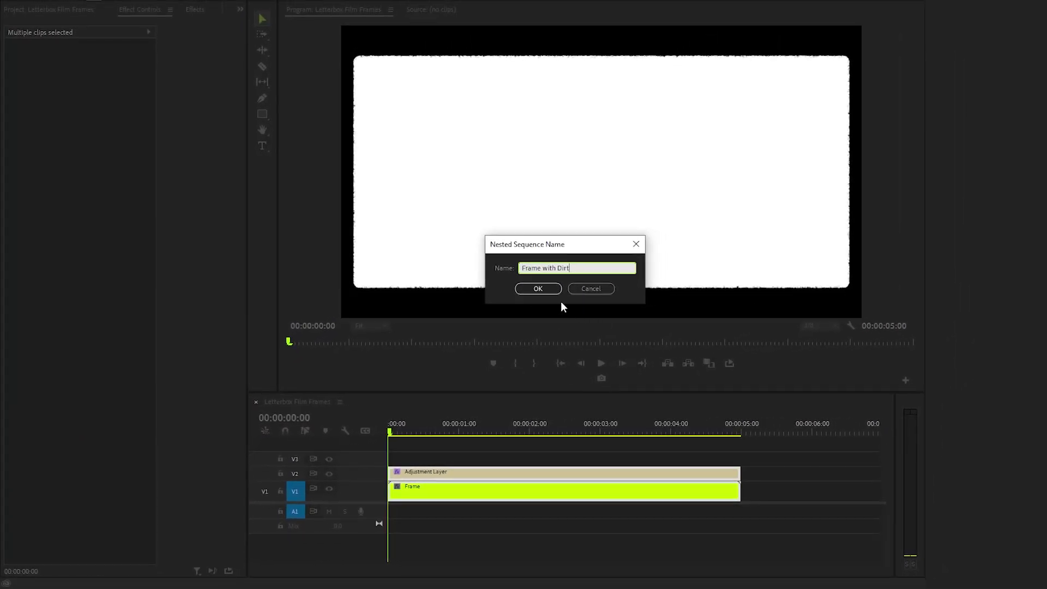
click(547, 292)
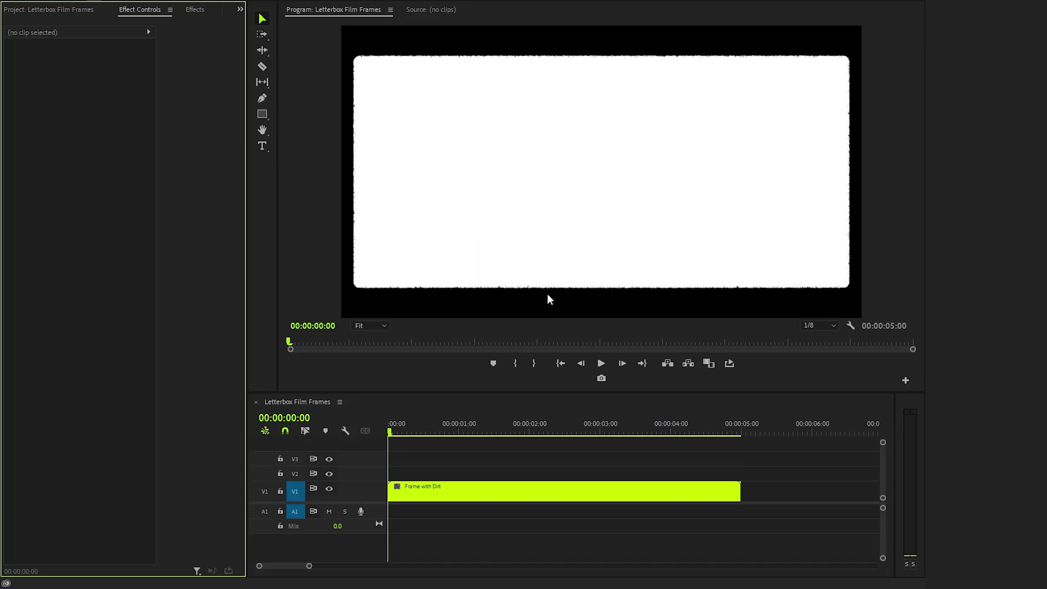
drag(492, 491, 491, 456)
click(490, 457)
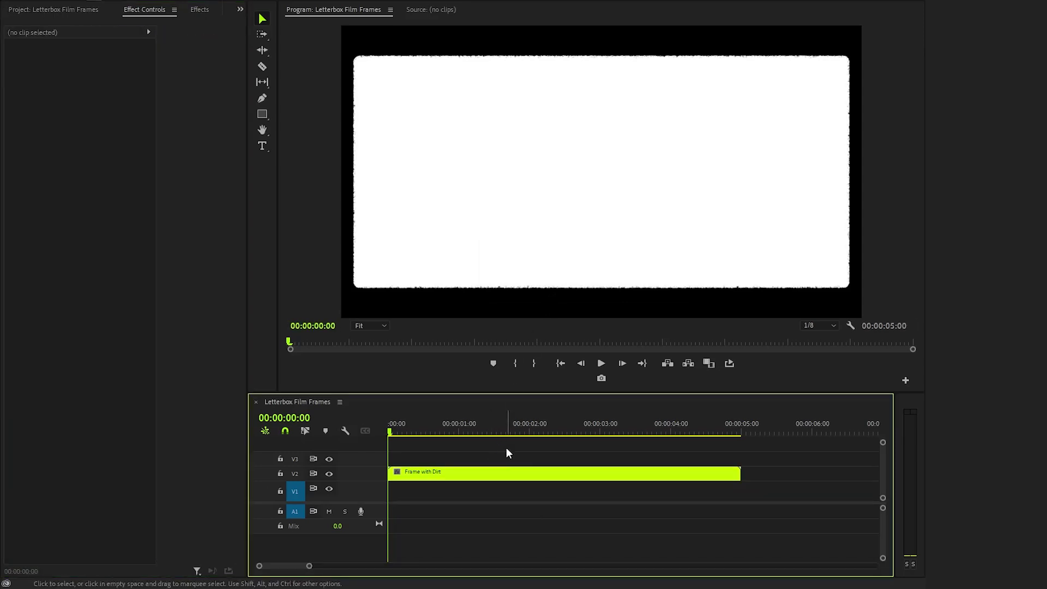
- Create a black 3840 × 2160 Color Matte and place it on V1 beneath Frame with Dirt
click(60, 9)
right_click(71, 213)
mouse_move(166, 263)
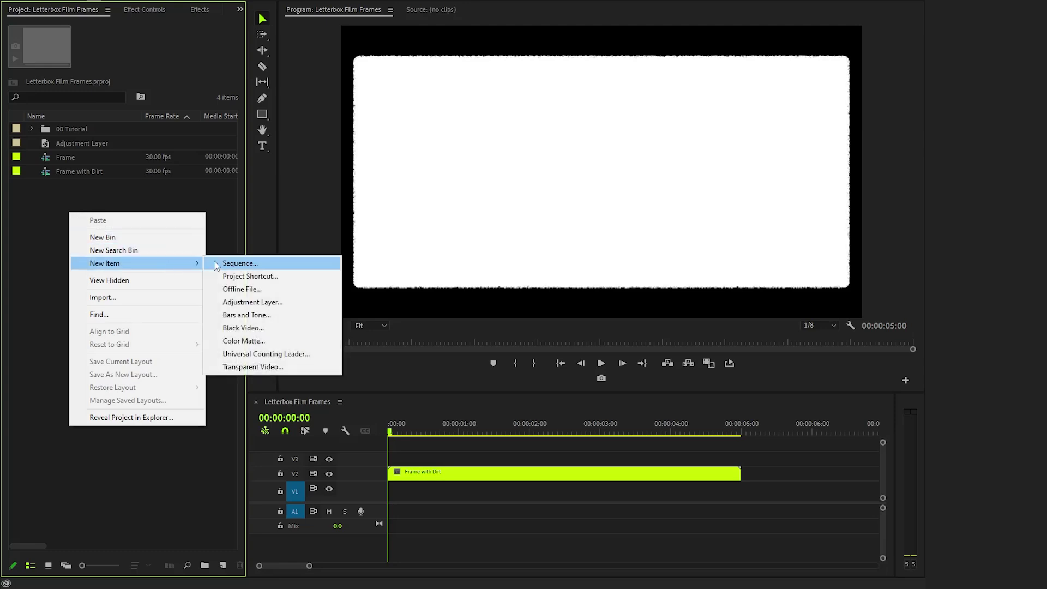
click(267, 341)
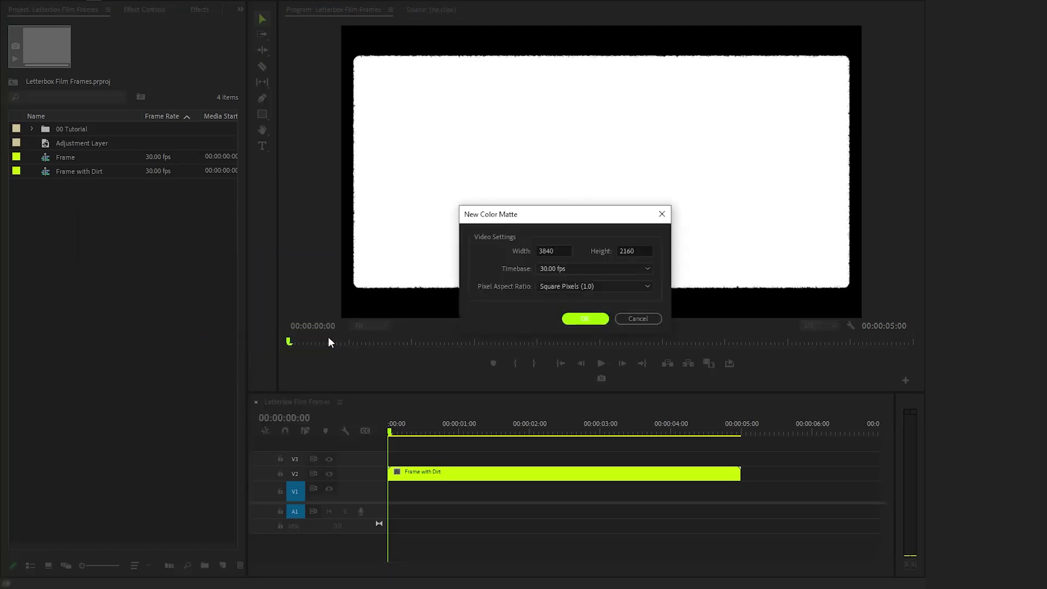
click(583, 320)
click(682, 195)
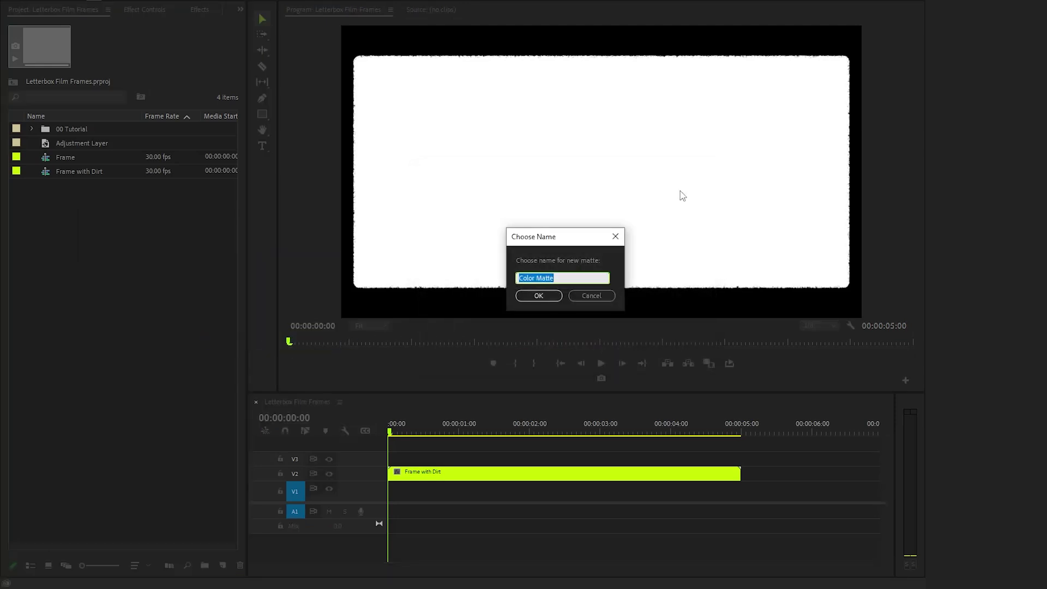
click(544, 294)
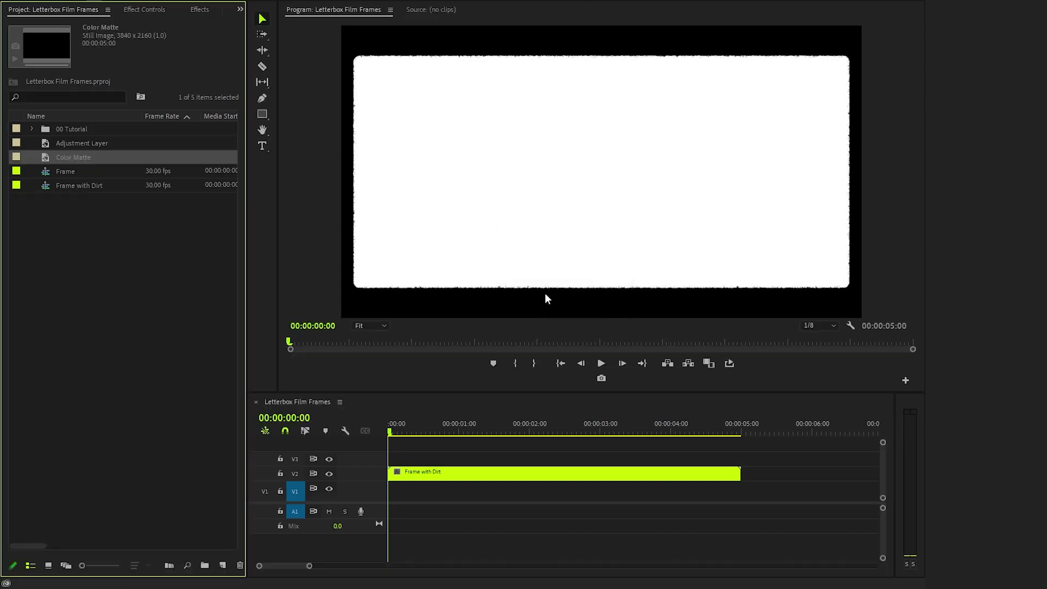
drag(47, 156, 382, 489)
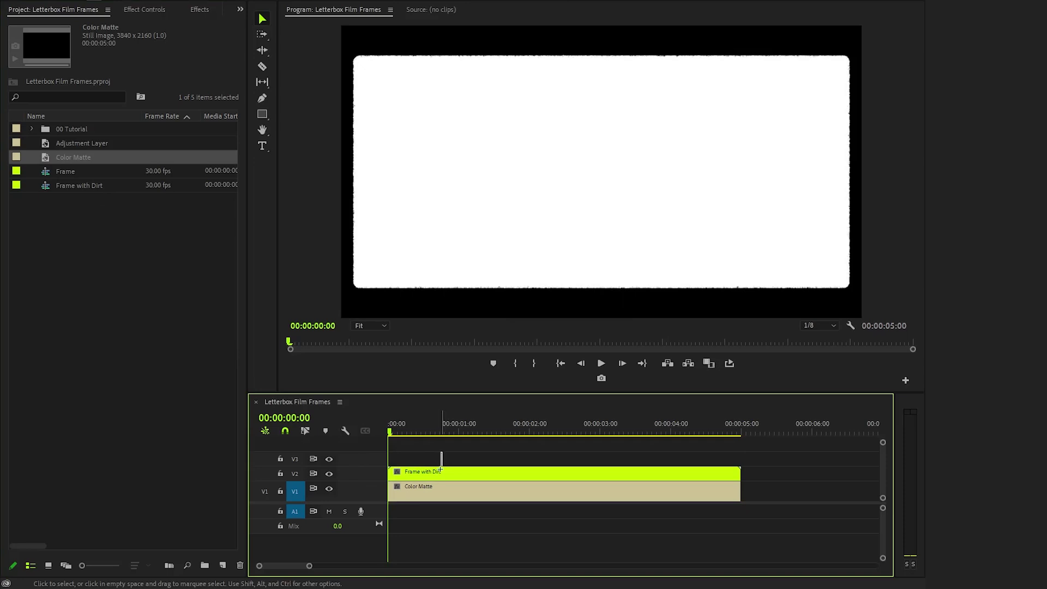
- Nest Frame with Dirt and Color Matte as 'Letterbox' and move it up to V2
drag(442, 452, 432, 497)
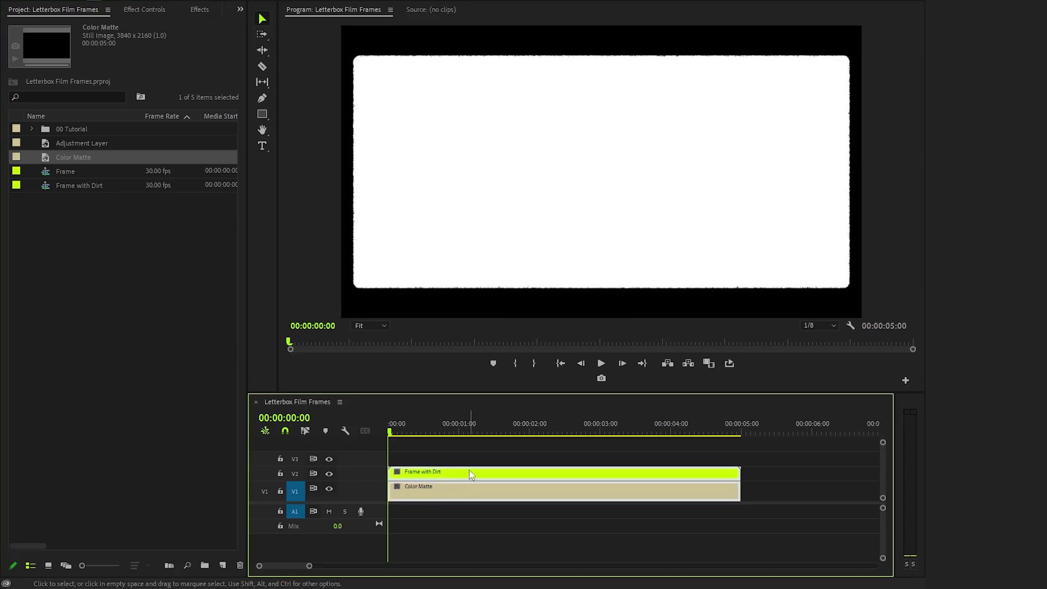
right_click(471, 474)
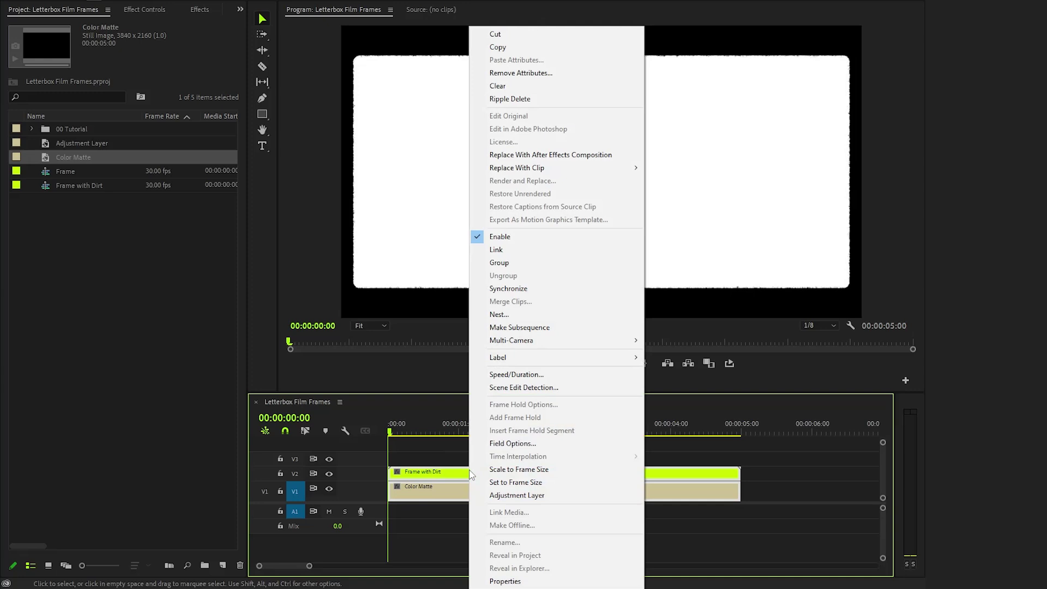
click(512, 314)
text(Letterbox)
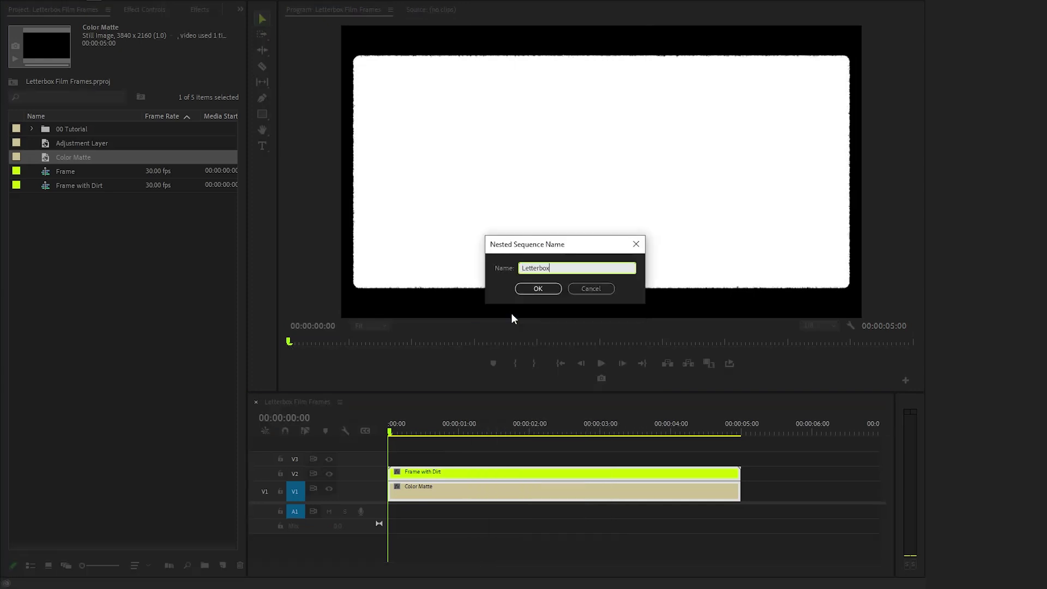
click(529, 291)
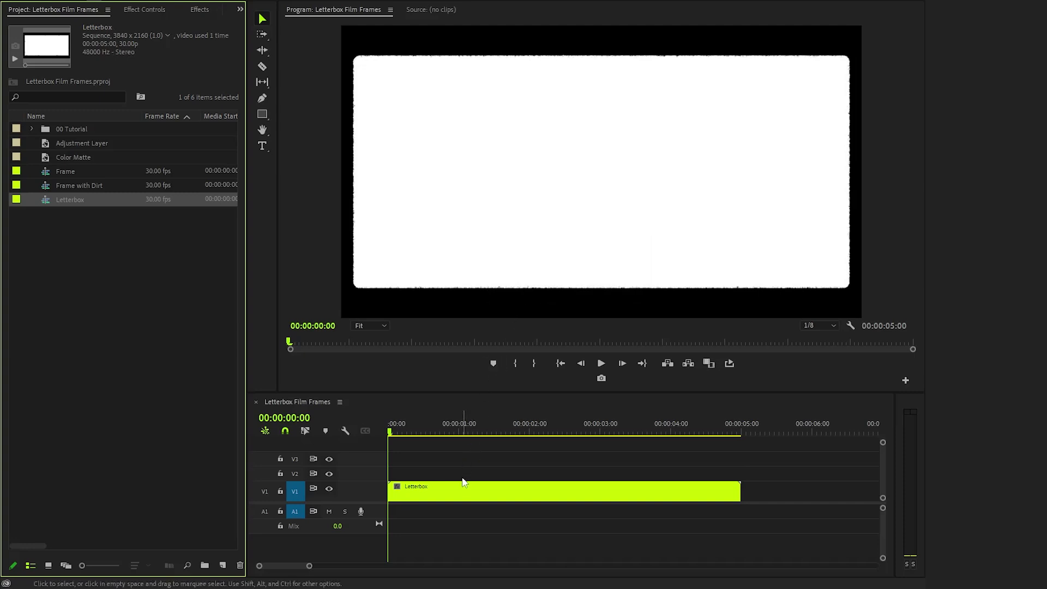
drag(461, 486, 456, 474)
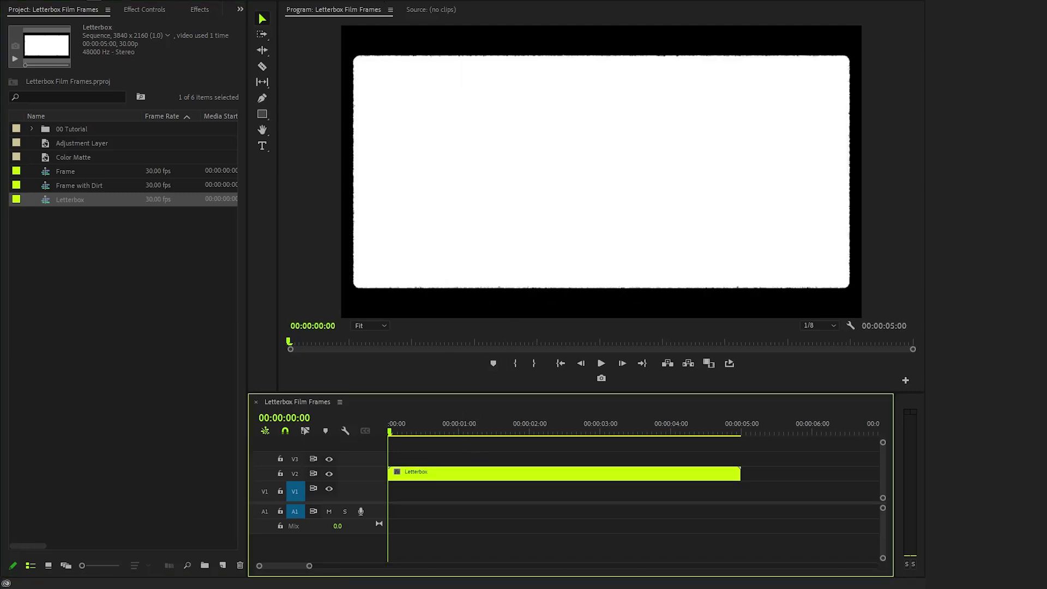
- Add Stock Footage.mp4 from the file browser onto track V1
key(alt+Tab)
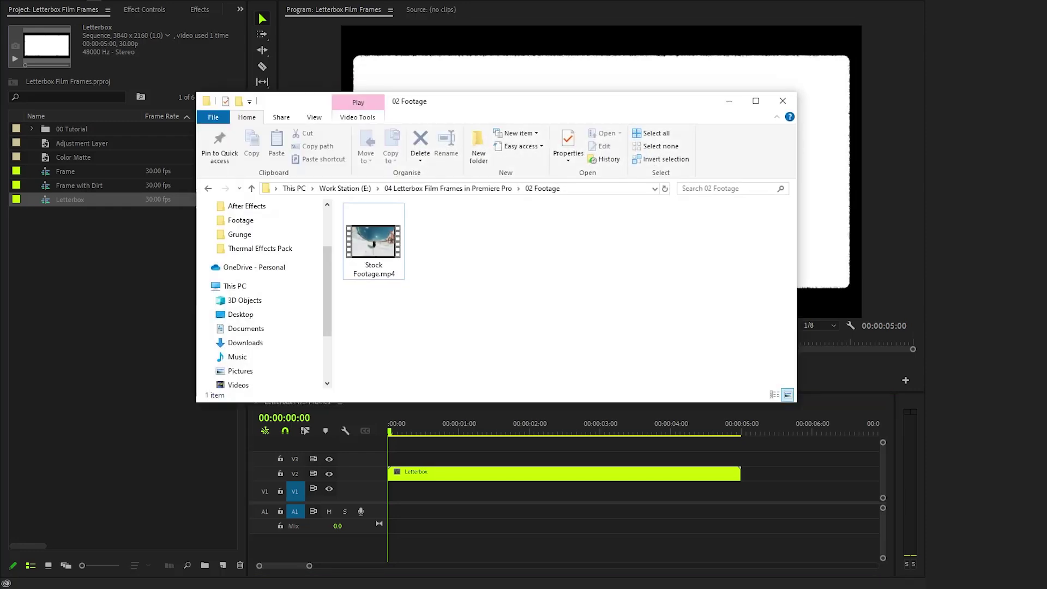
drag(365, 253, 380, 486)
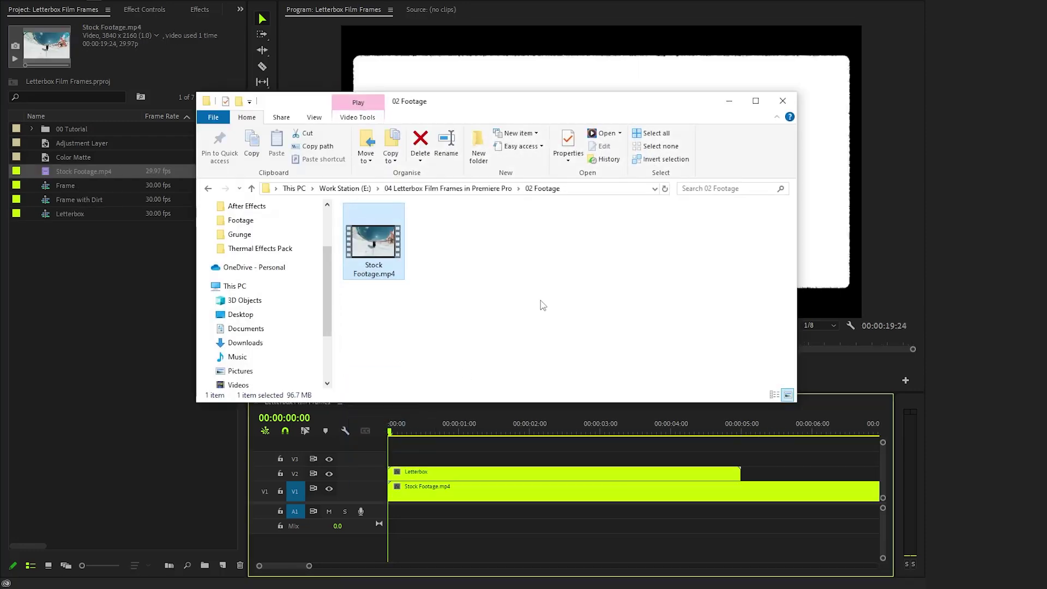
click(729, 101)
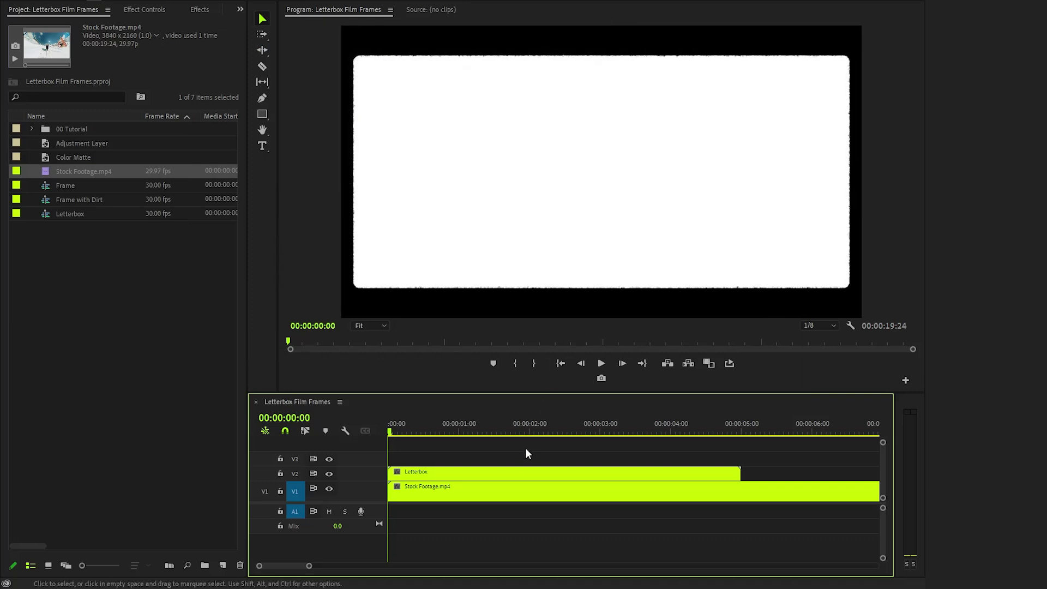
- Set the Letterbox clip's Opacity blend mode to Multiply
click(540, 474)
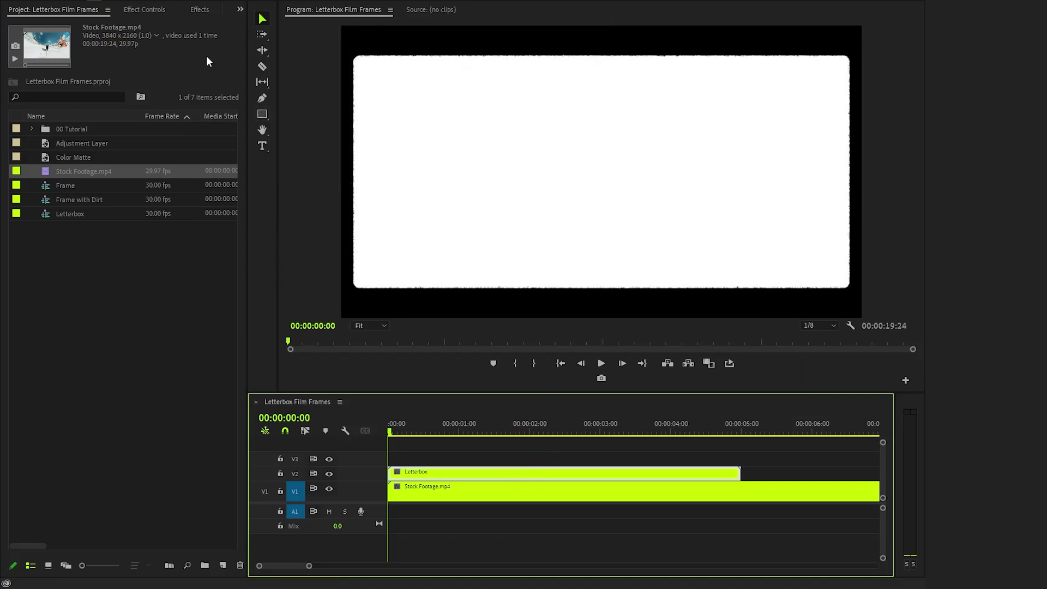
click(149, 10)
click(9, 70)
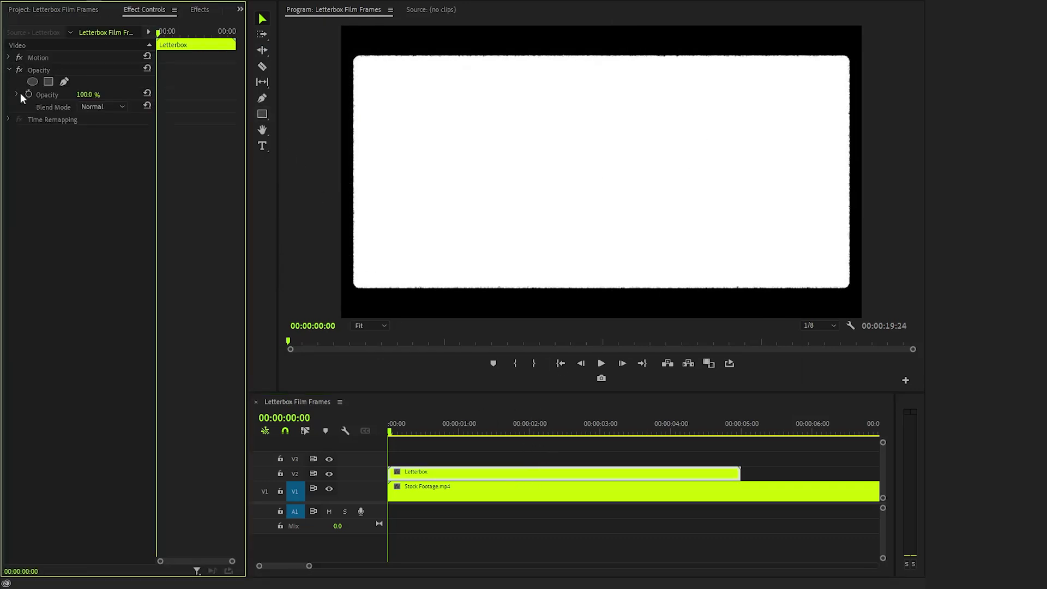
click(90, 107)
click(110, 160)
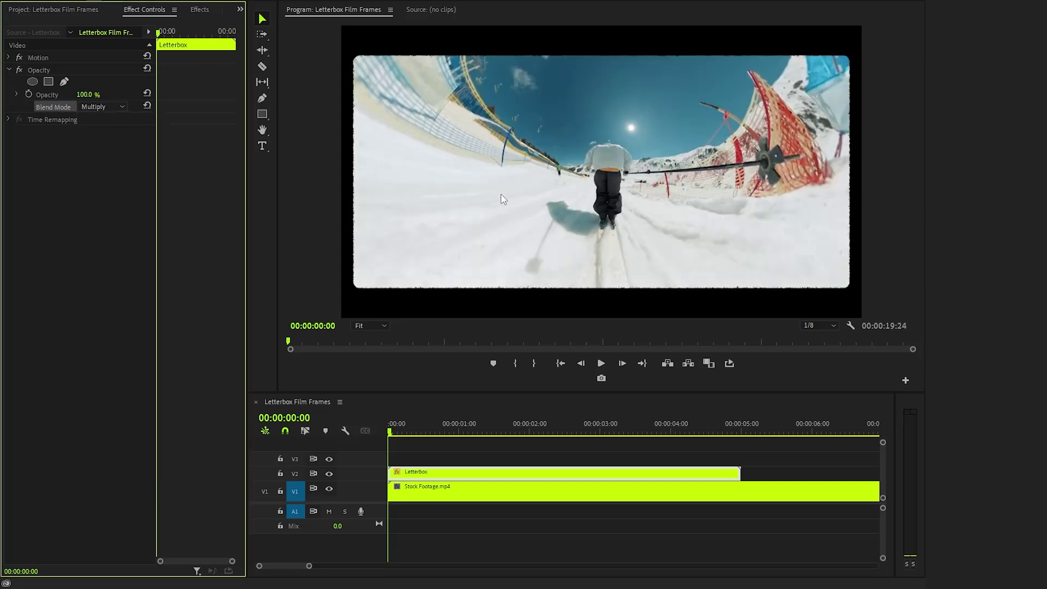
- Cut Stock Footage.mp4 at 5 seconds, delete the remainder, and preview the framed ski shot
key(c)
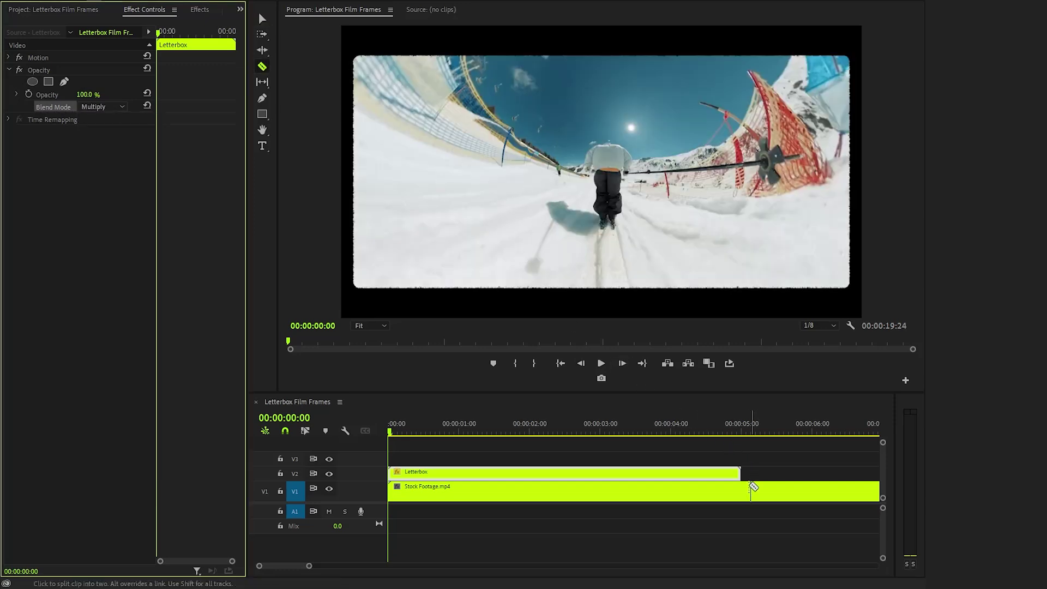
click(747, 492)
key(v)
click(761, 490)
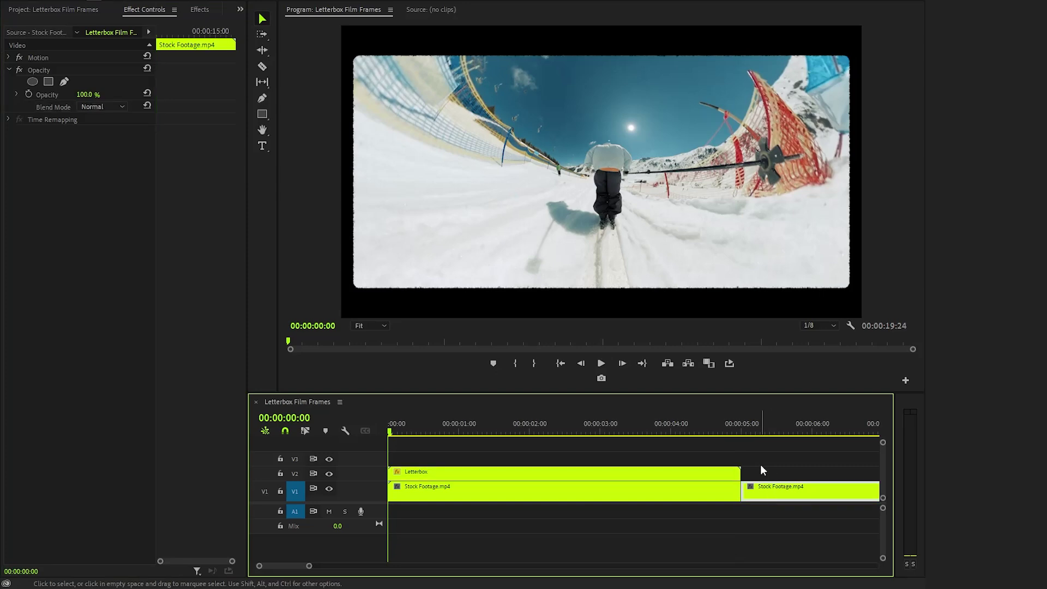
key(Delete)
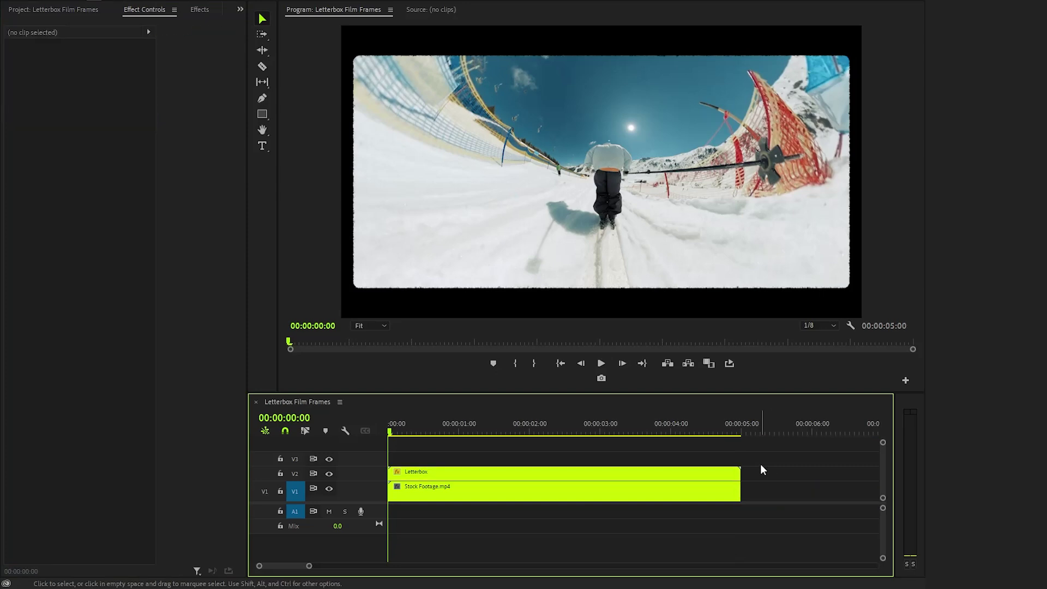
key(space)
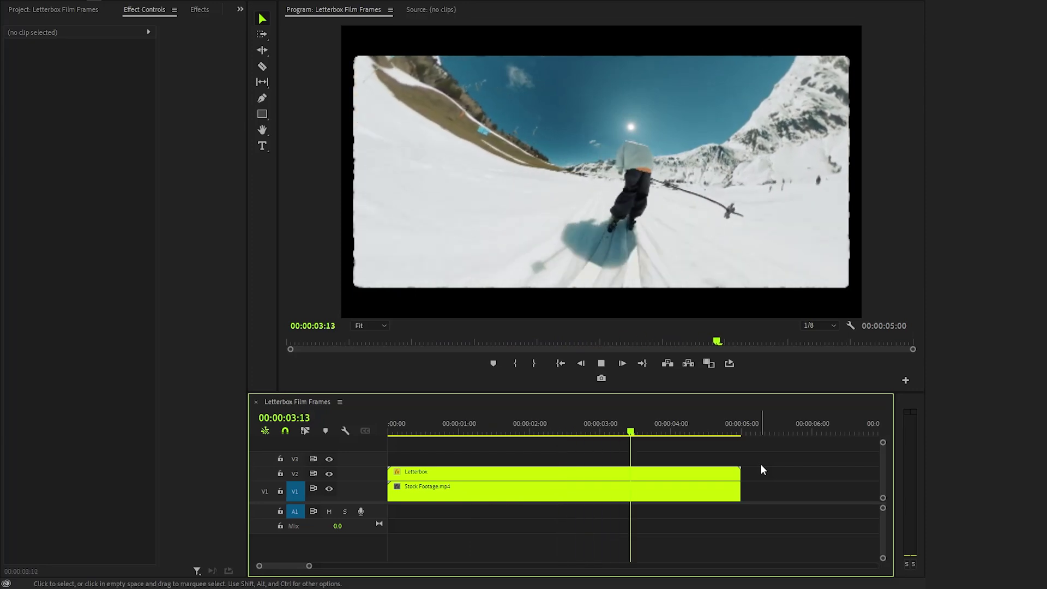
key(space)
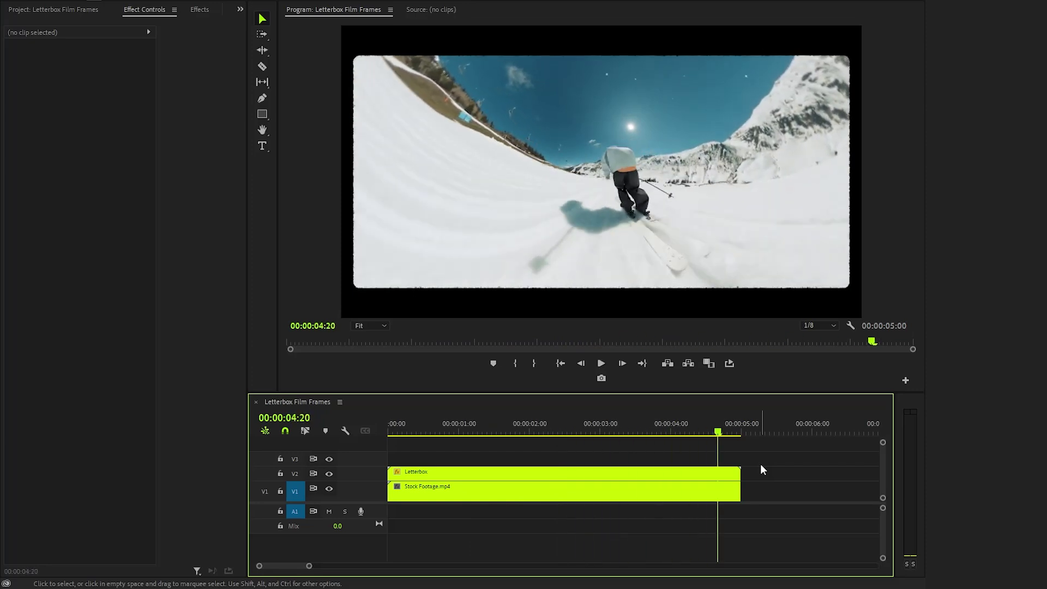